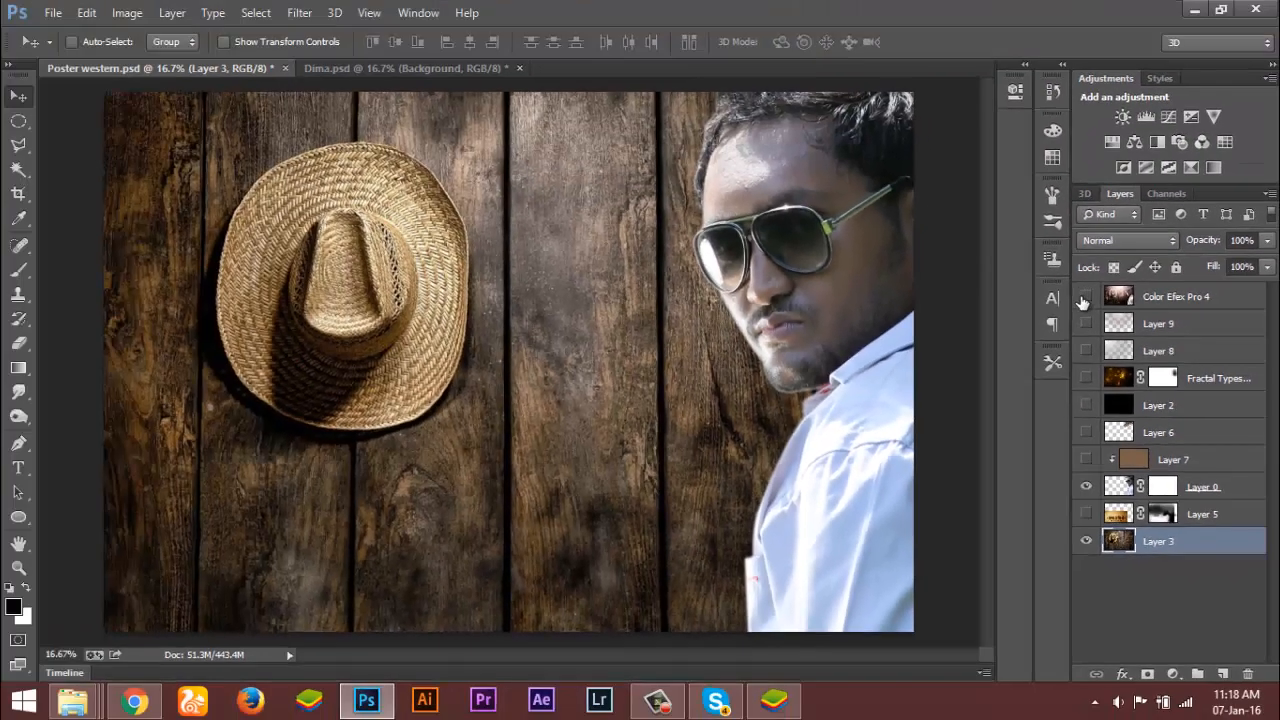
- Preview the Color Efex Pro 4 layer, and compare the wooden background with and without the man on Layer 0
{"action": "left_click", "coordinate": [1084, 299]}
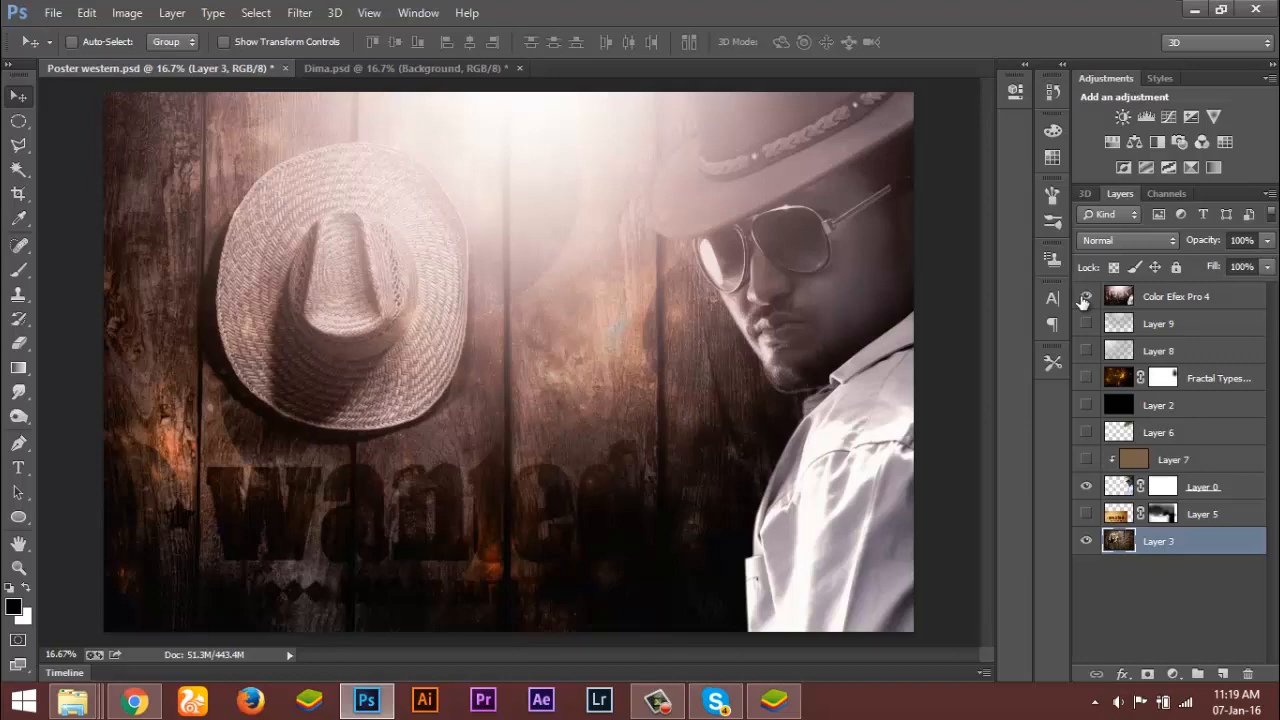
{"action": "left_click", "coordinate": [1085, 297]}
{"action": "left_click", "coordinate": [1116, 543]}
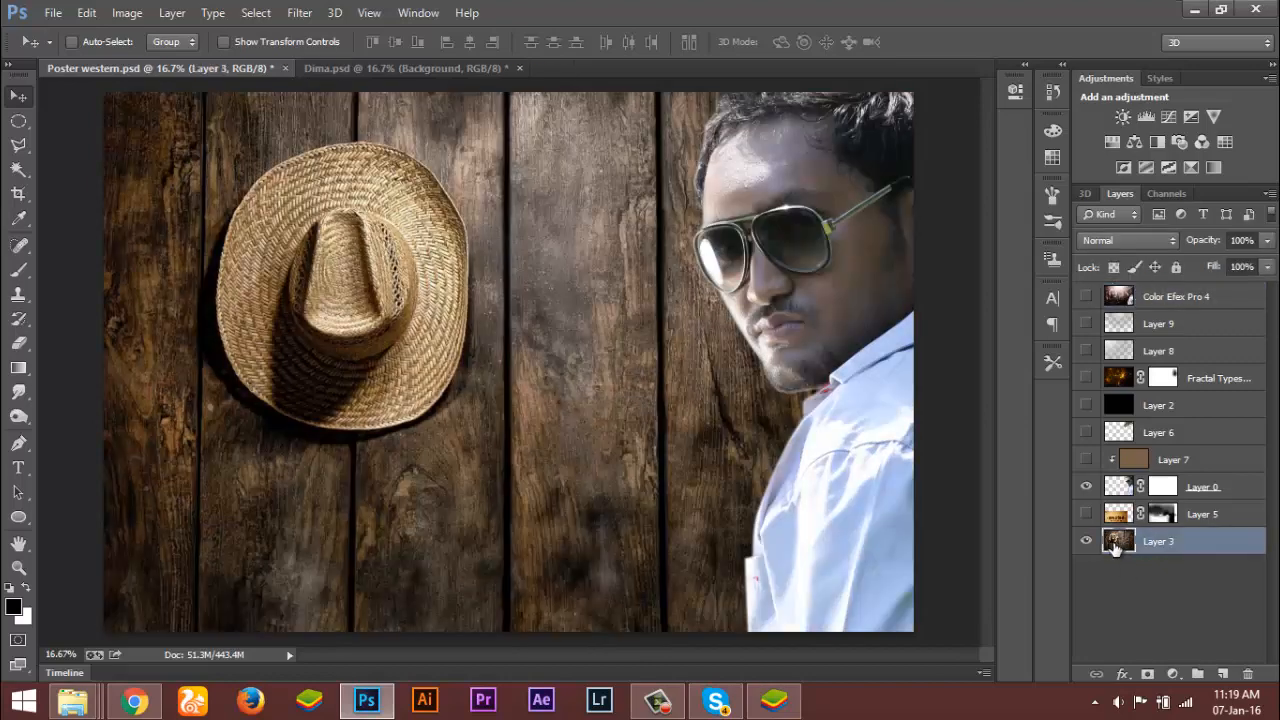
{"action": "left_click", "coordinate": [1087, 488]}
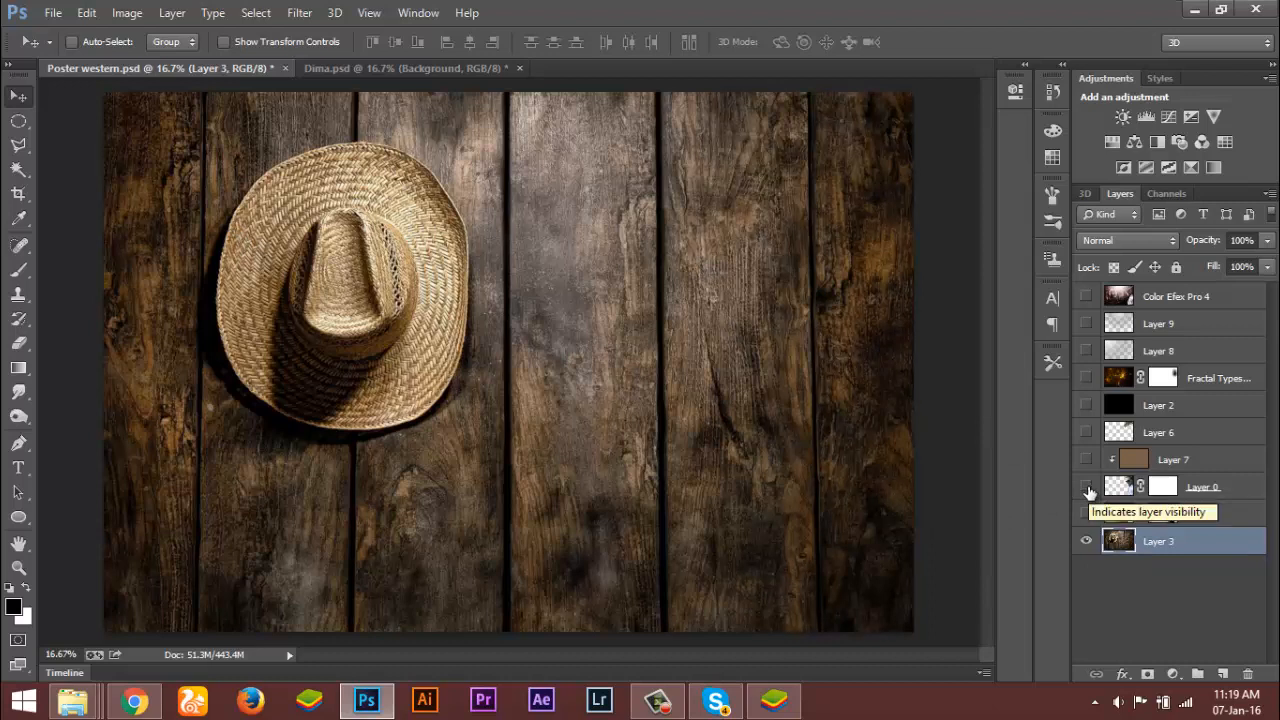
{"action": "left_click", "coordinate": [1087, 488]}
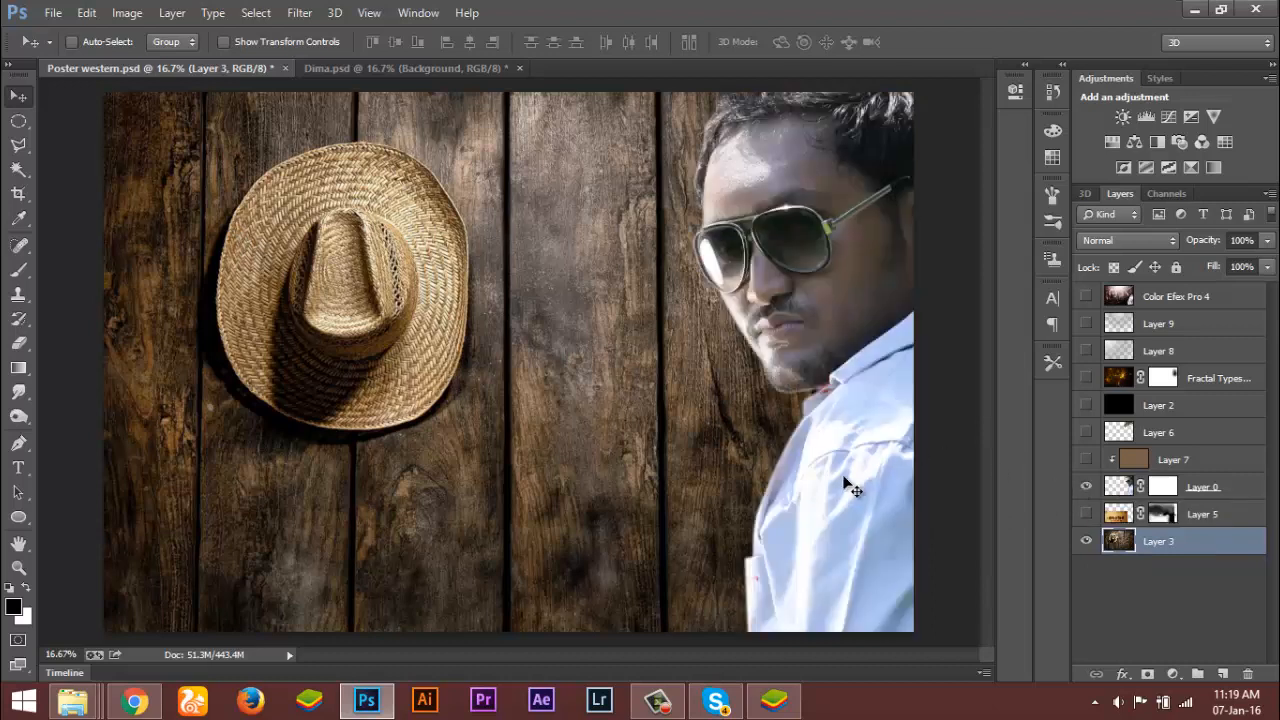
- Try moving the man's cutout on Layer 0 toward the straw hat and undo the move
{"action": "left_click_drag", "start_coordinate": [841, 489], "coordinate": [730, 474]}
{"action": "key", "text": "ctrl+z"}
{"action": "left_click", "coordinate": [1117, 487]}
{"action": "left_click_drag", "start_coordinate": [816, 440], "coordinate": [649, 474]}
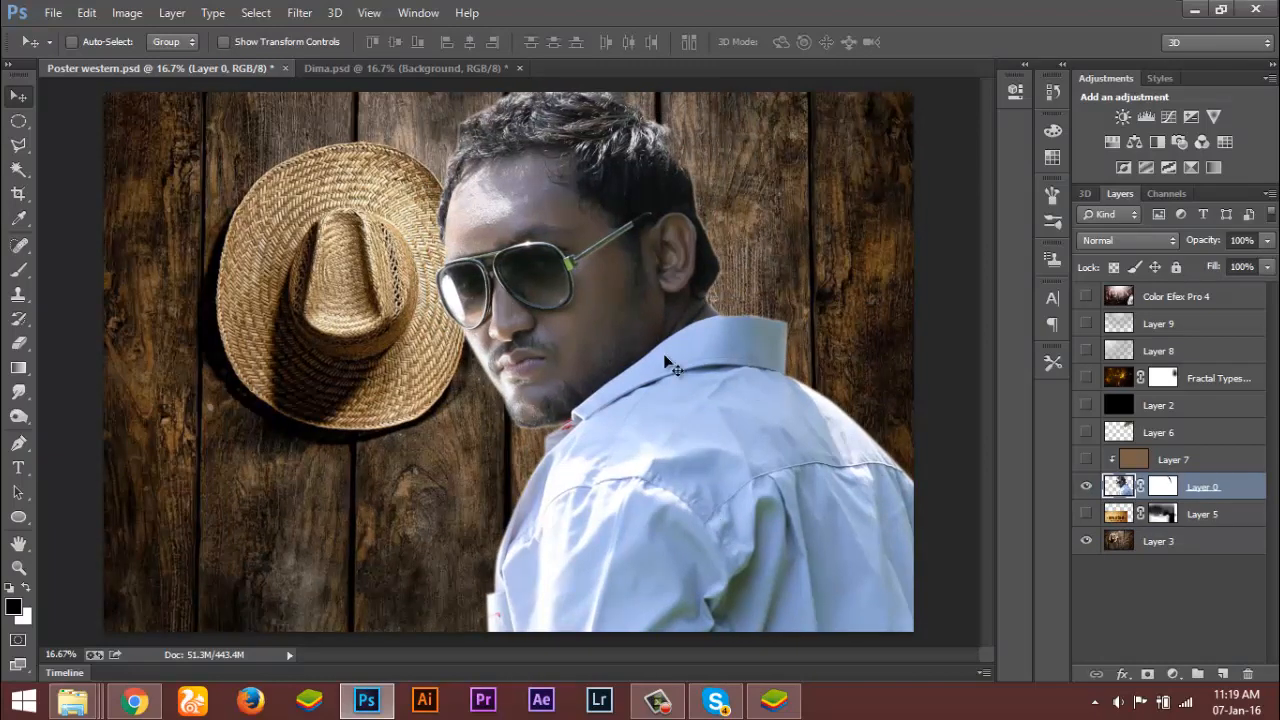
{"action": "key", "text": "ctrl+z"}
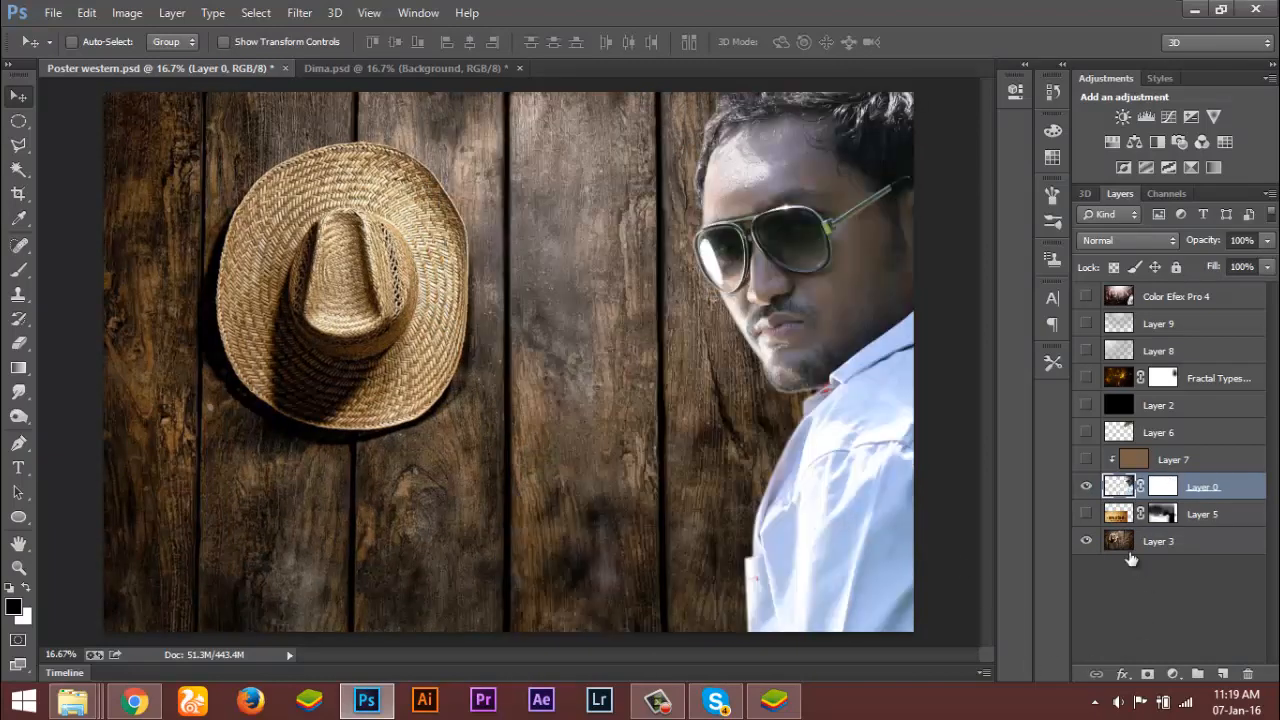
- Show Layer 5 with the wanted lettering and compare its Normal blend mode with Soft Light, keeping Soft Light
{"action": "left_click", "coordinate": [1086, 513]}
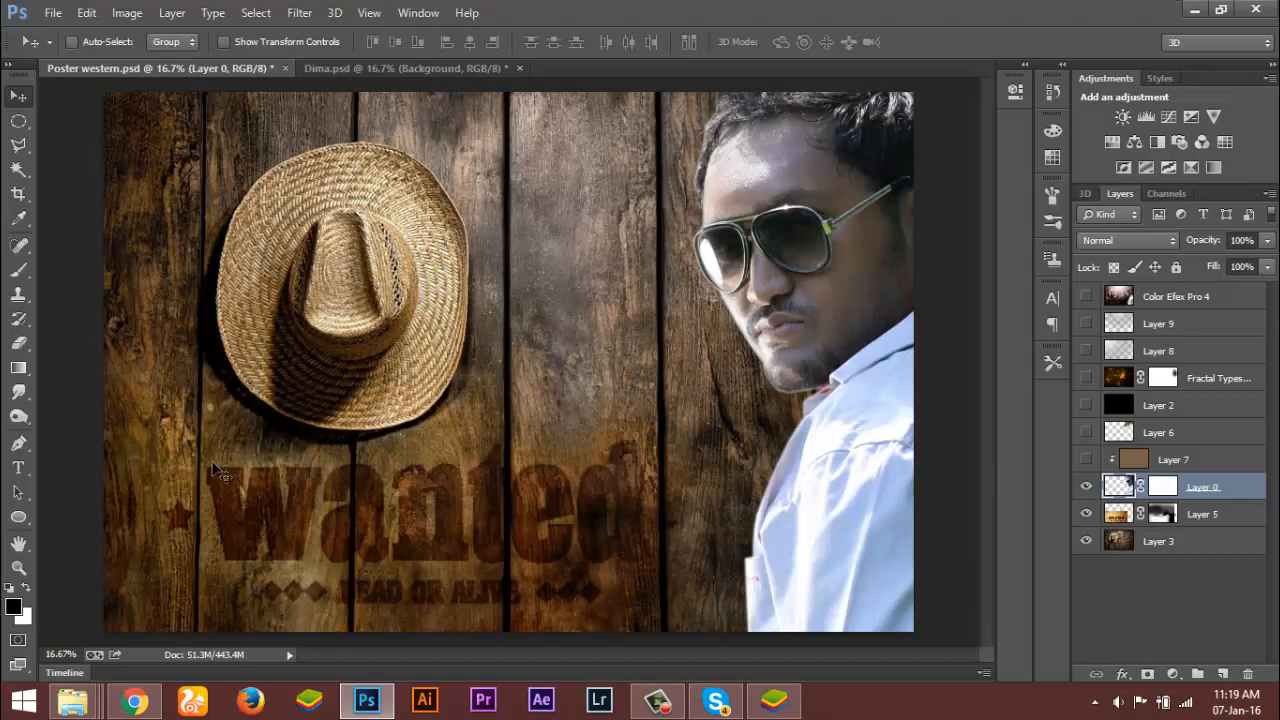
{"action": "left_click", "coordinate": [1116, 516]}
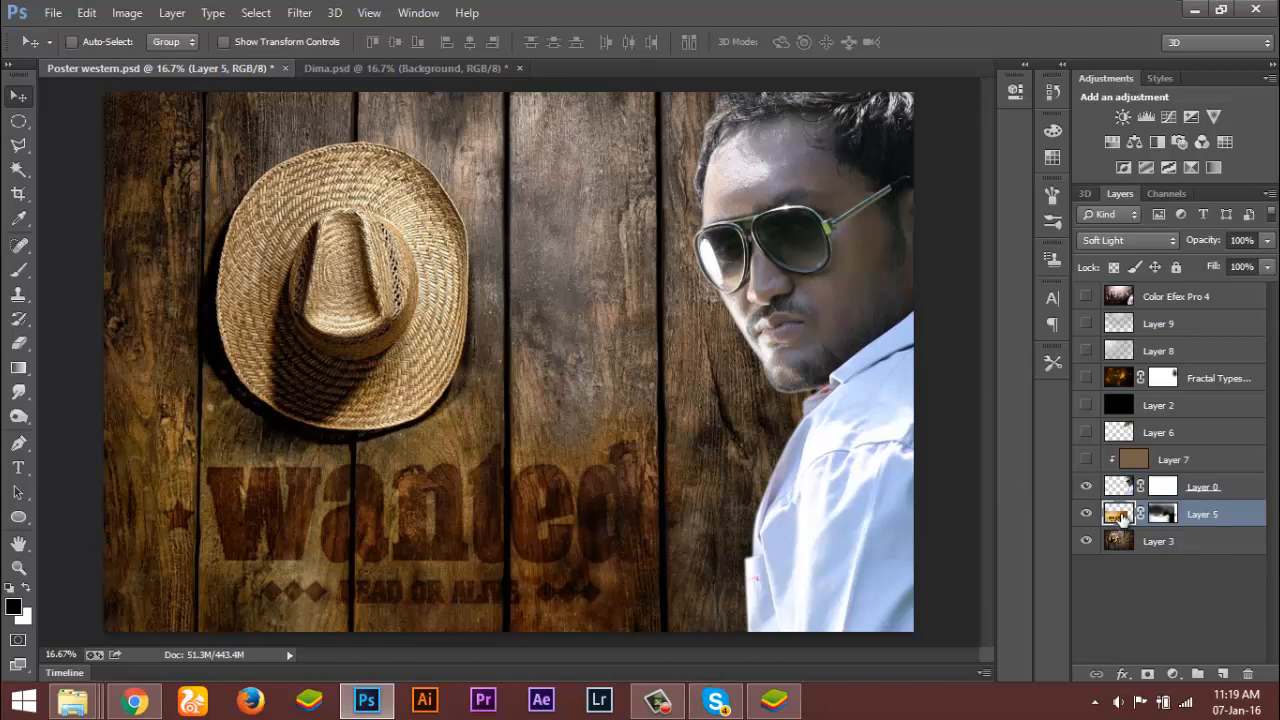
{"action": "left_click", "coordinate": [1118, 245]}
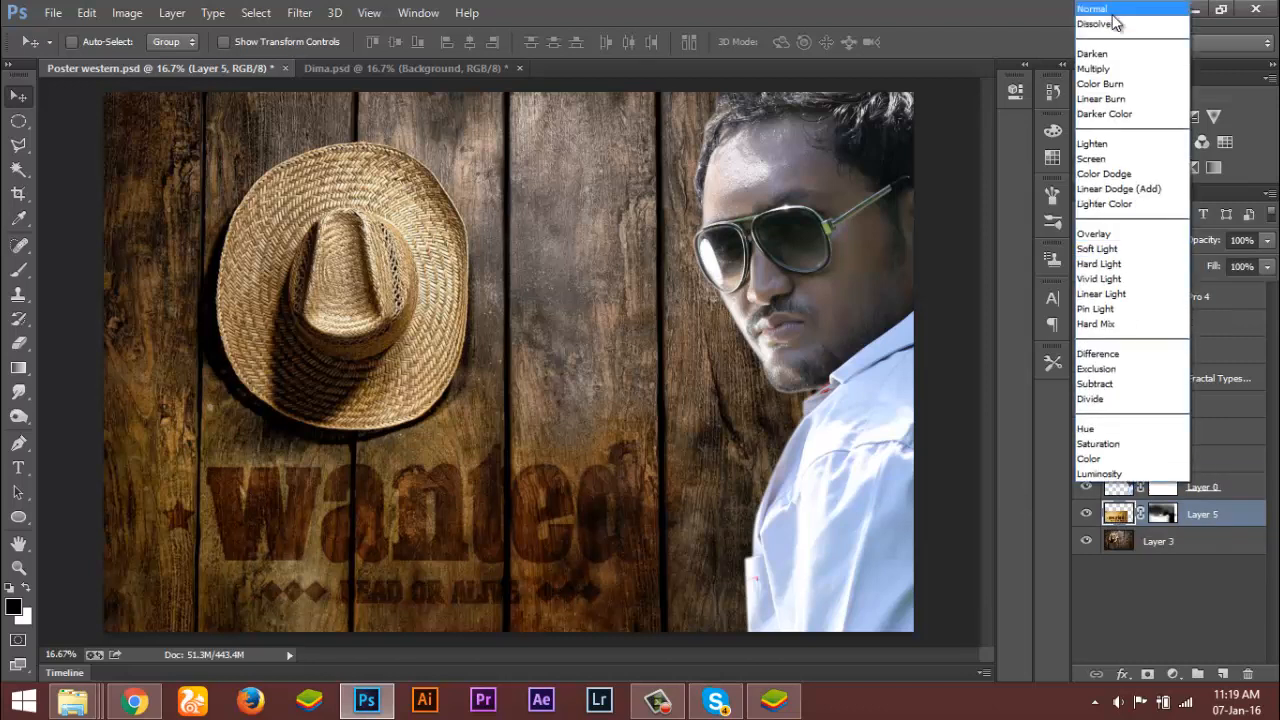
{"action": "left_click", "coordinate": [1100, 10]}
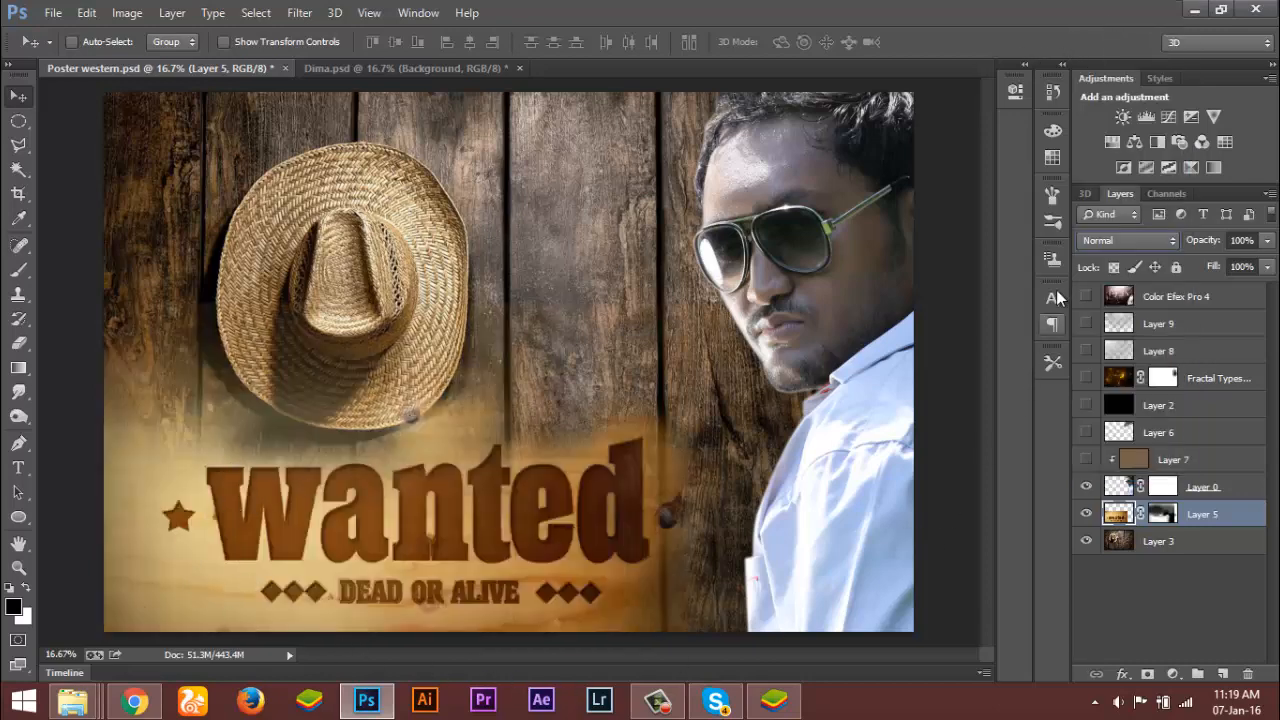
{"action": "left_click", "coordinate": [1118, 240]}
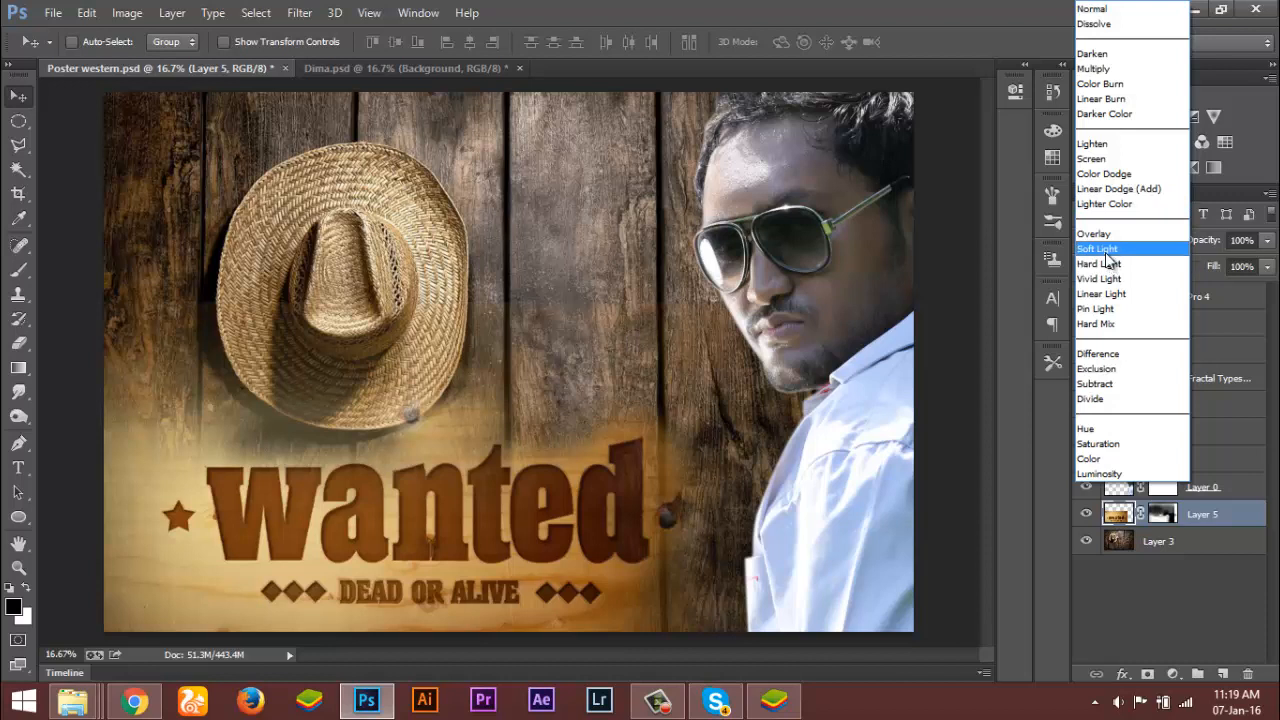
{"action": "left_click", "coordinate": [1092, 246]}
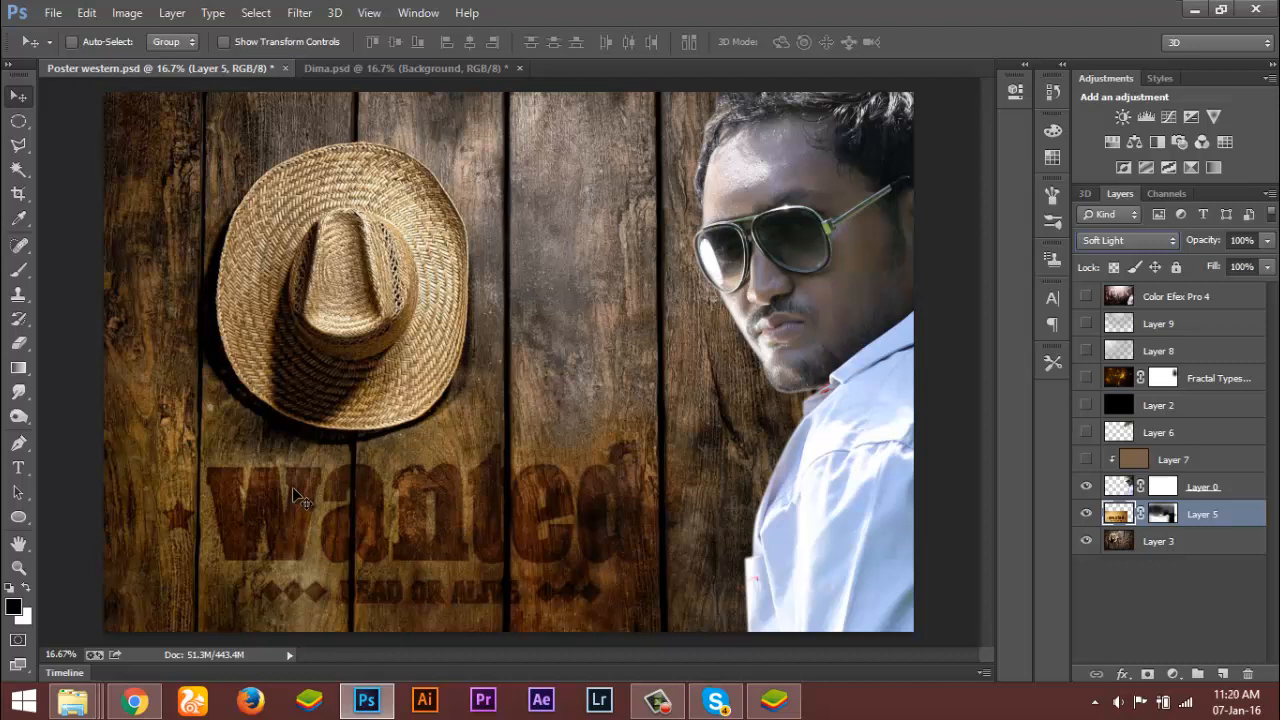
- Select Layer 0 and compare the poster with the man's cutout hidden and shown
{"action": "left_click", "coordinate": [1120, 487]}
{"action": "left_click", "coordinate": [1085, 487]}
{"action": "left_click", "coordinate": [1085, 487]}
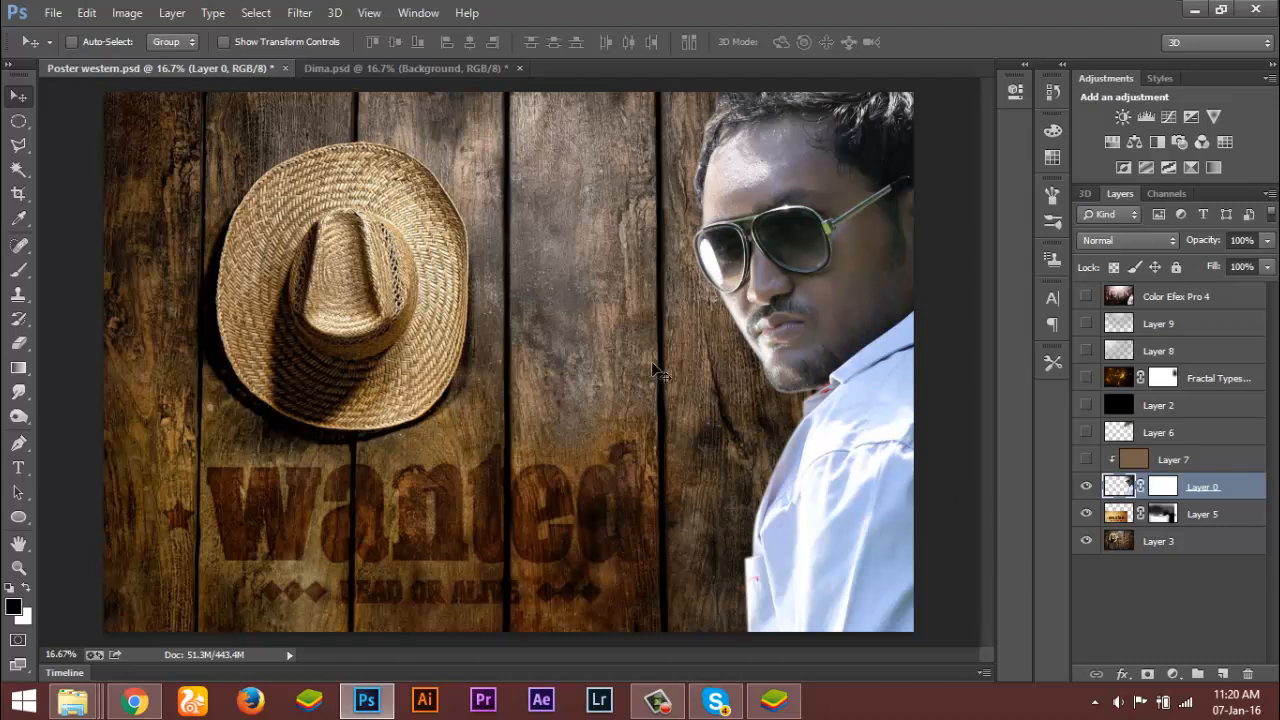
{"action": "left_click", "coordinate": [657, 700]}
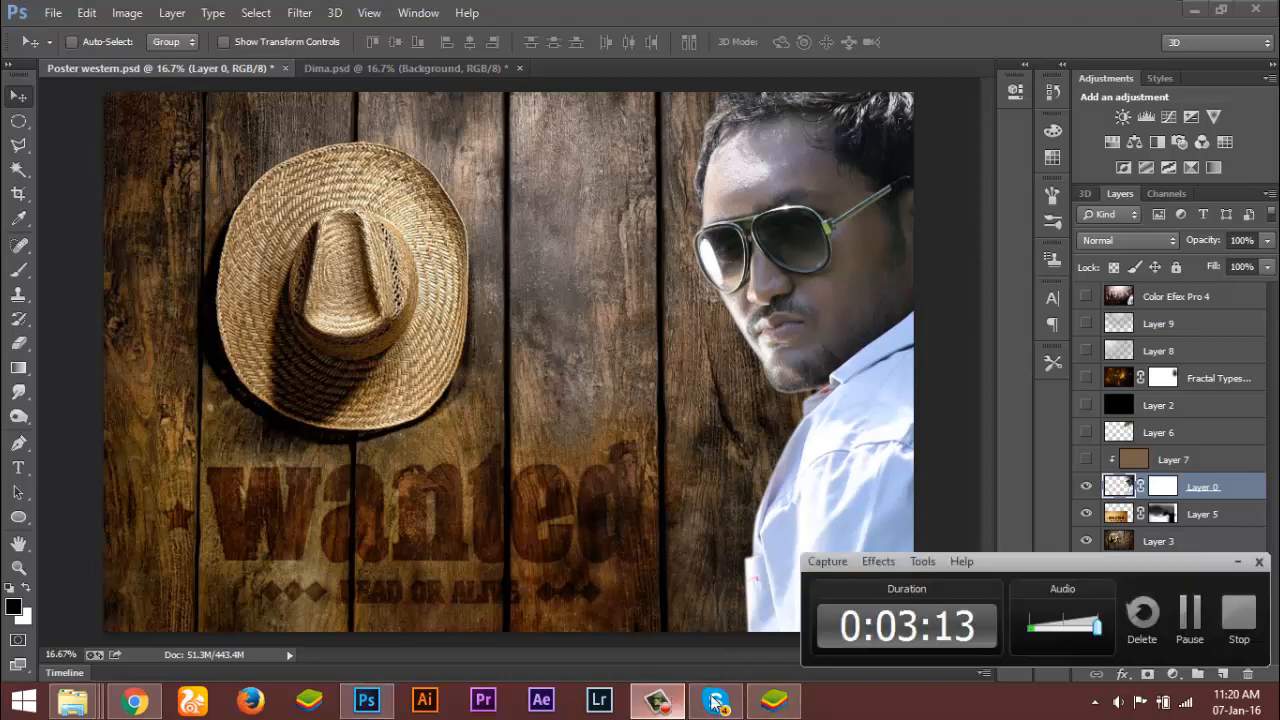
{"action": "left_click", "coordinate": [1192, 625]}
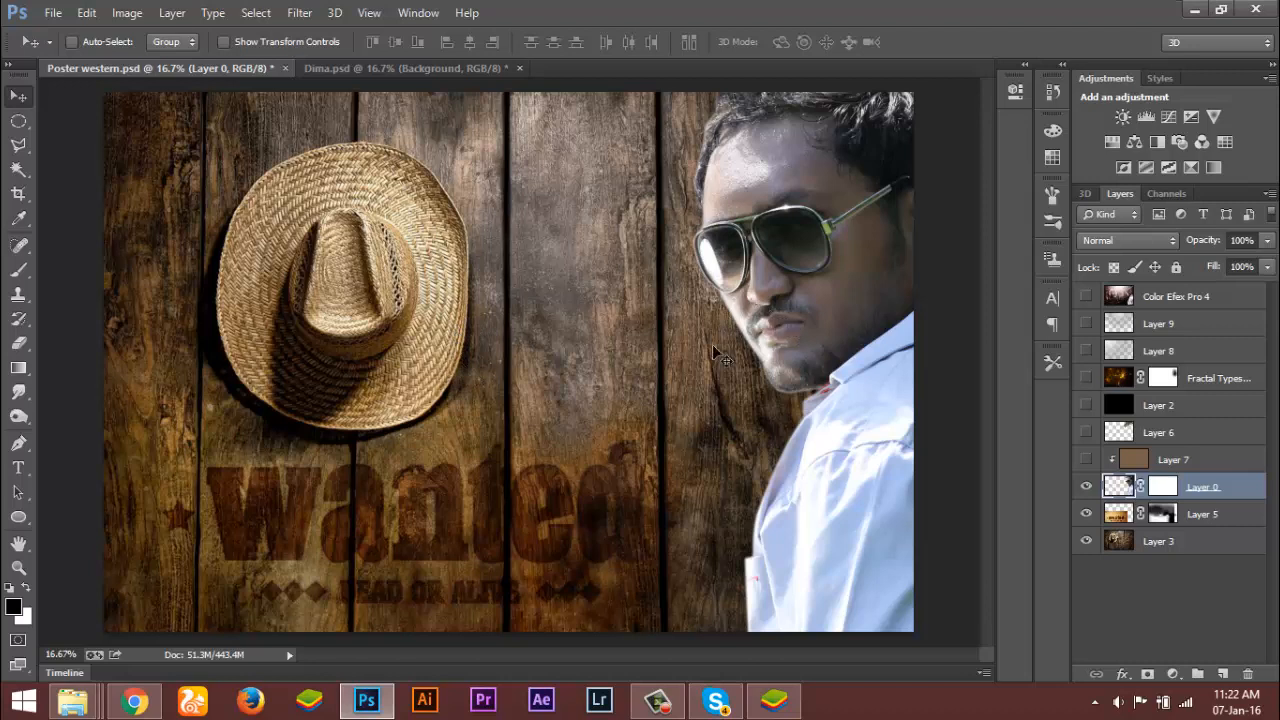
- Try brown #442d15 as the foreground color, and release and re-create Layer 7's clipping mask onto Layer 0
{"action": "left_click", "coordinate": [1155, 459]}
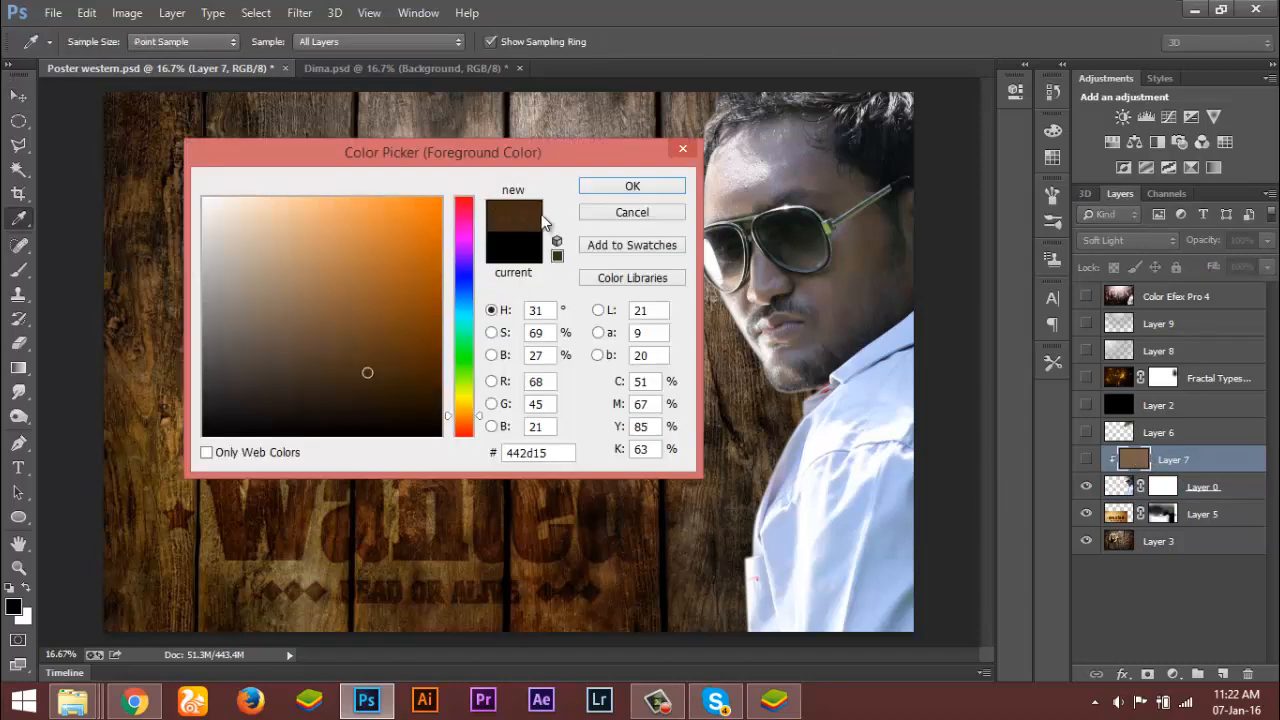
{"action": "left_click", "coordinate": [630, 212]}
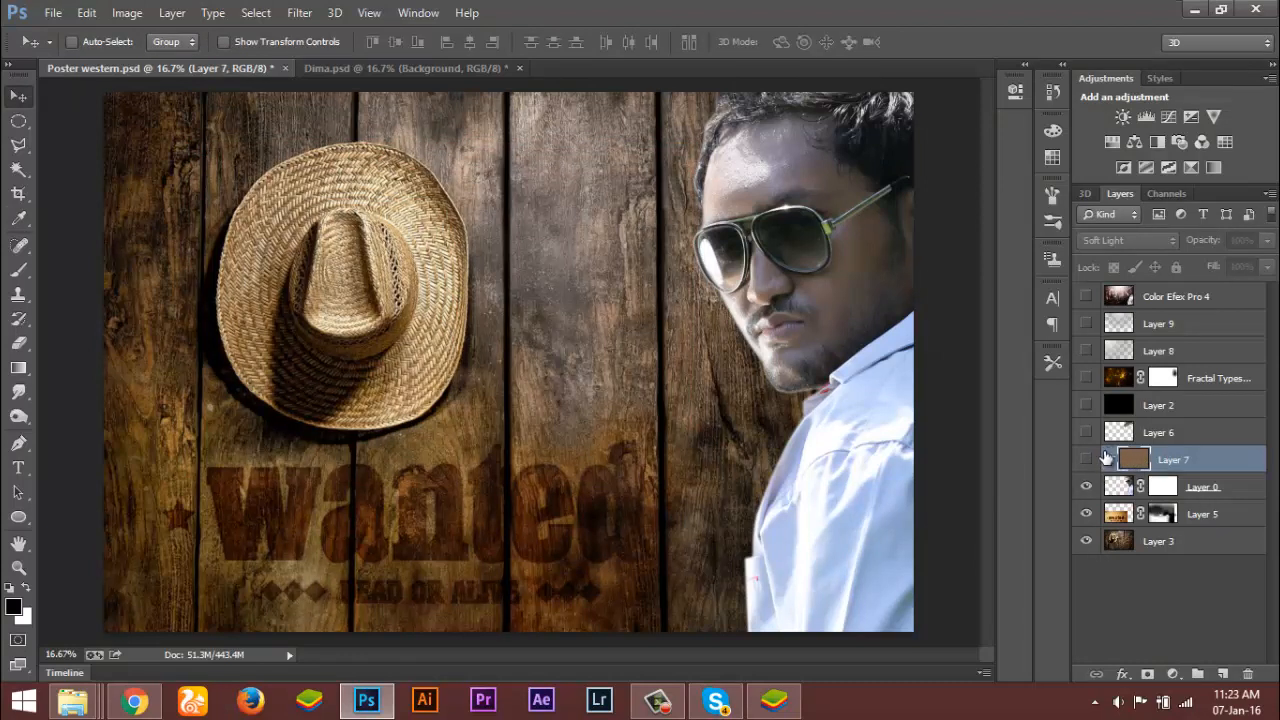
{"action": "right_click", "coordinate": [1161, 461]}
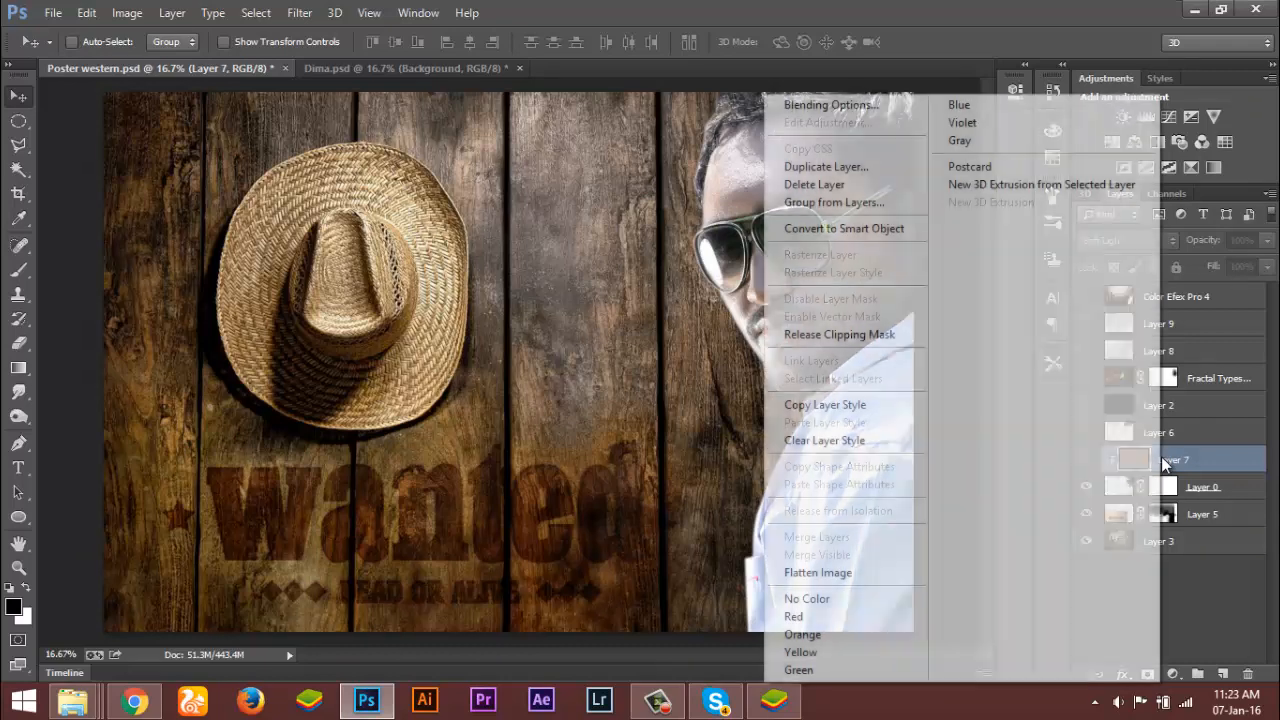
{"action": "left_click", "coordinate": [879, 332]}
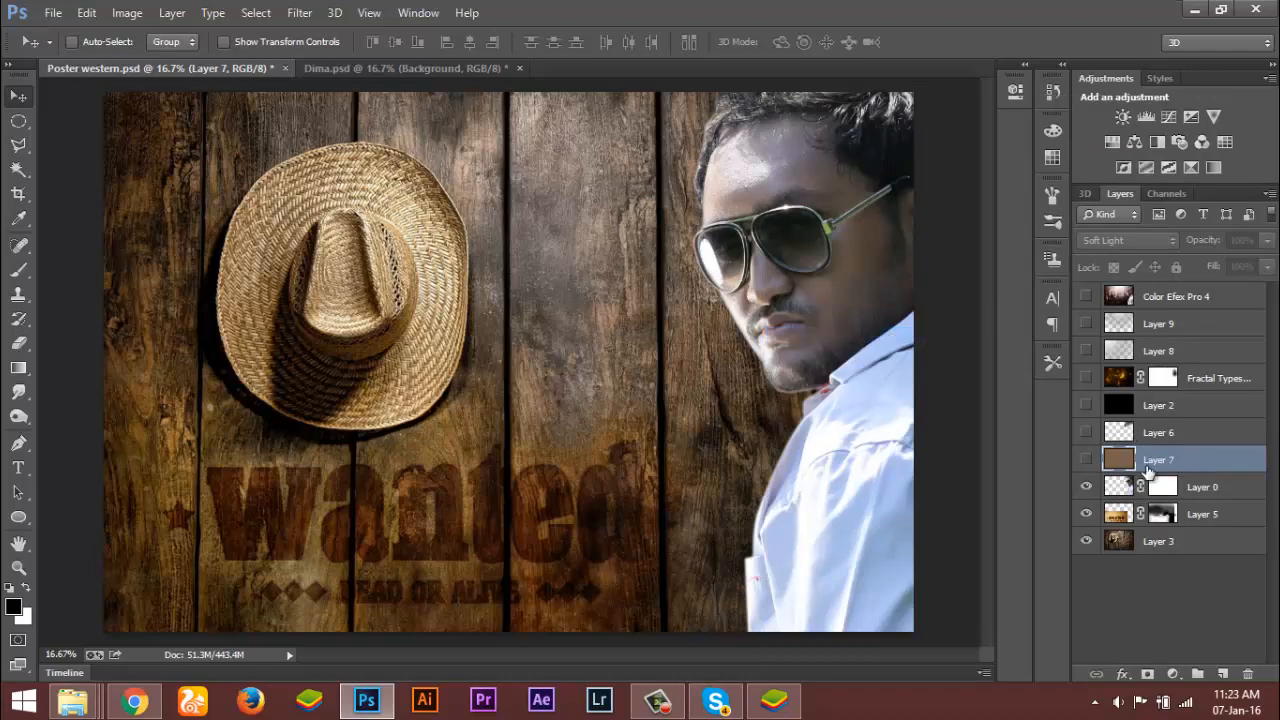
{"action": "right_click", "coordinate": [1203, 457]}
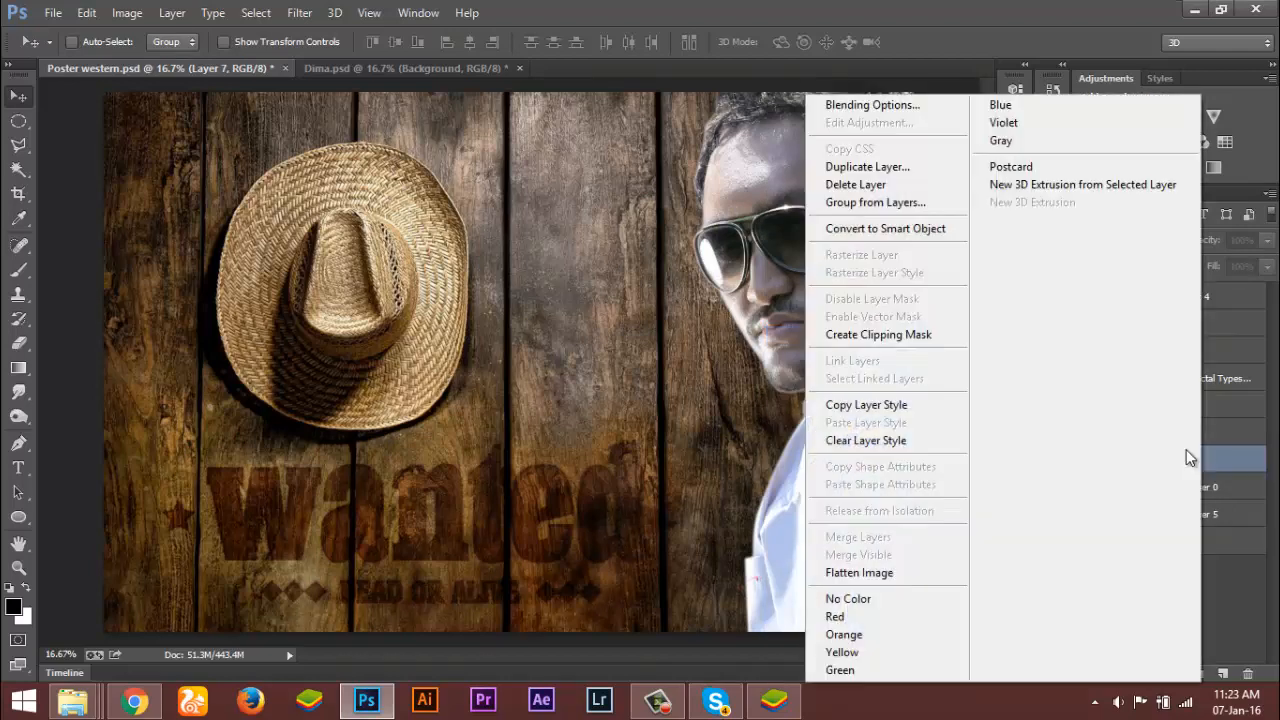
{"action": "left_click", "coordinate": [920, 335]}
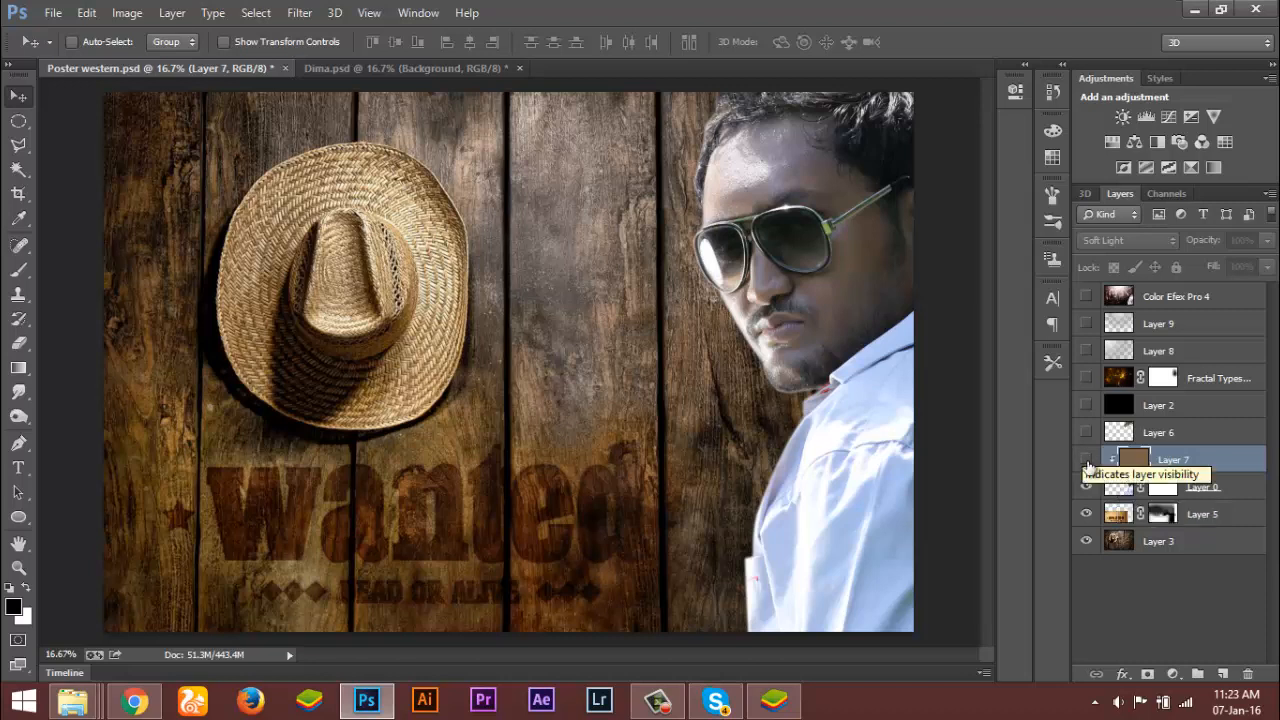
- Show the clipped brown Layer 7 and compare the man's color tone with and without it
{"action": "left_click", "coordinate": [1086, 460]}
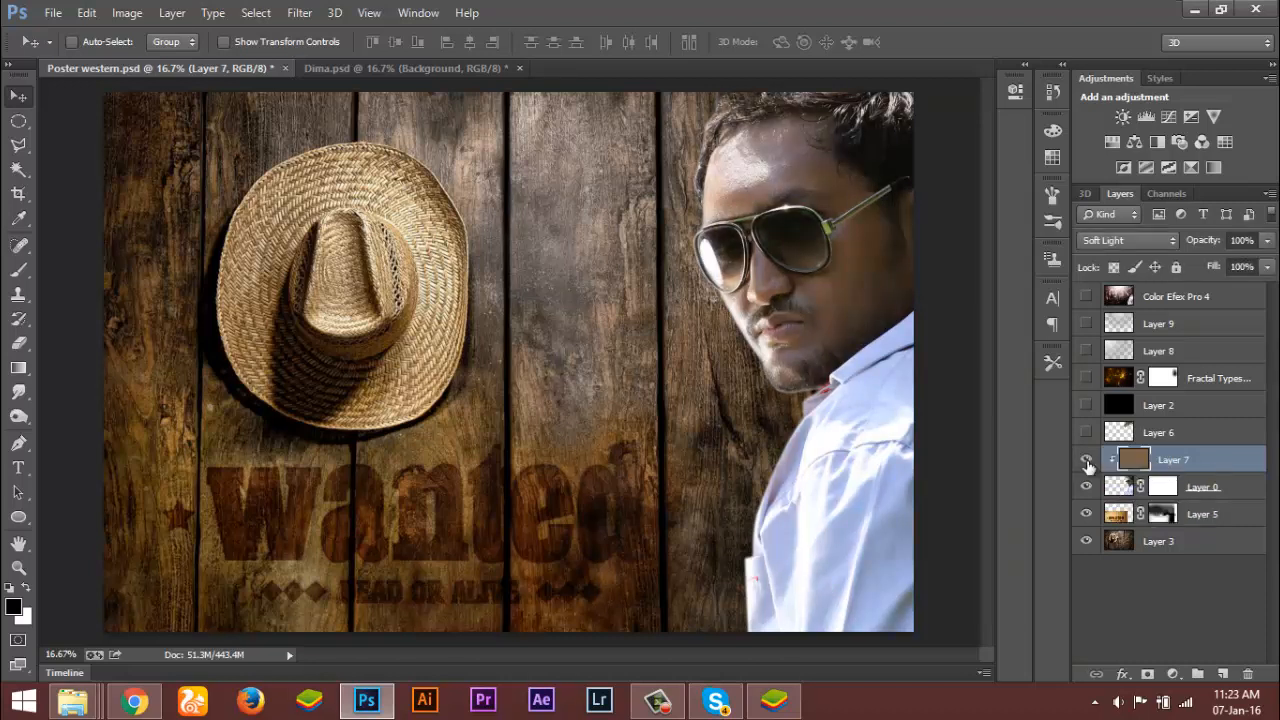
{"action": "left_click", "coordinate": [1086, 460]}
{"action": "left_click", "coordinate": [1086, 460]}
{"action": "left_click", "coordinate": [1086, 460]}
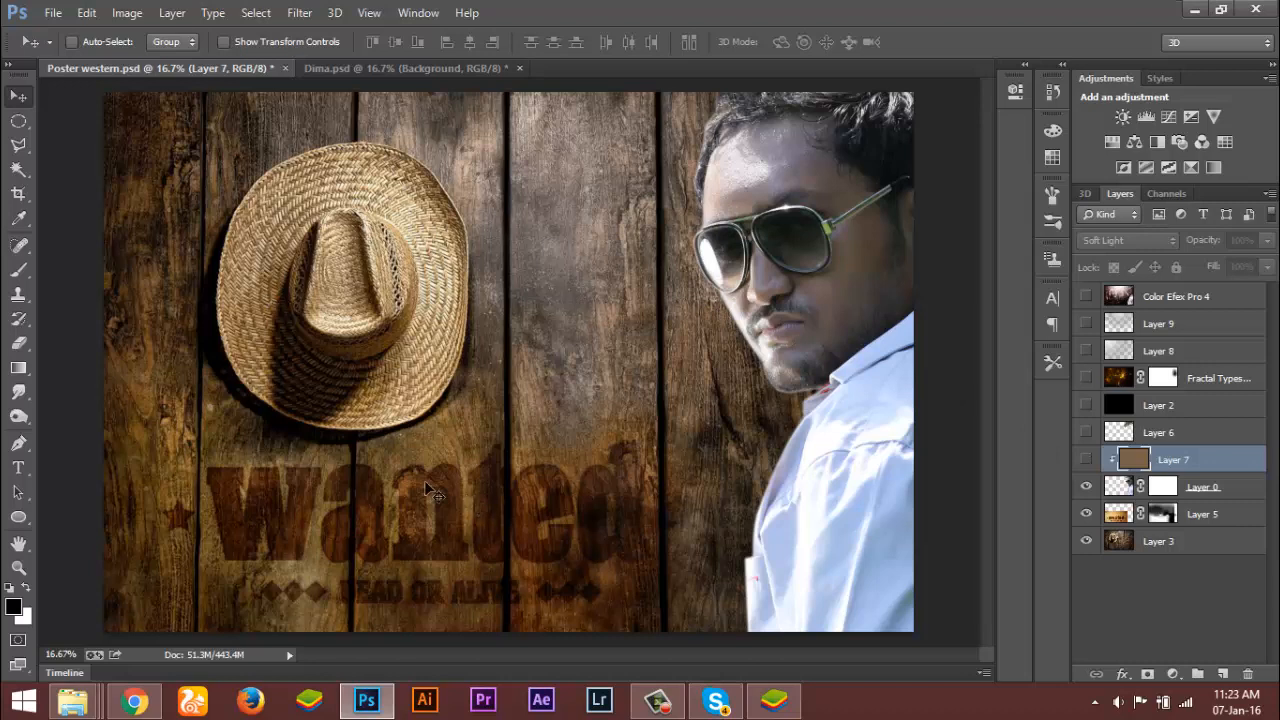
{"action": "left_click", "coordinate": [1086, 460]}
{"action": "left_click", "coordinate": [1086, 460]}
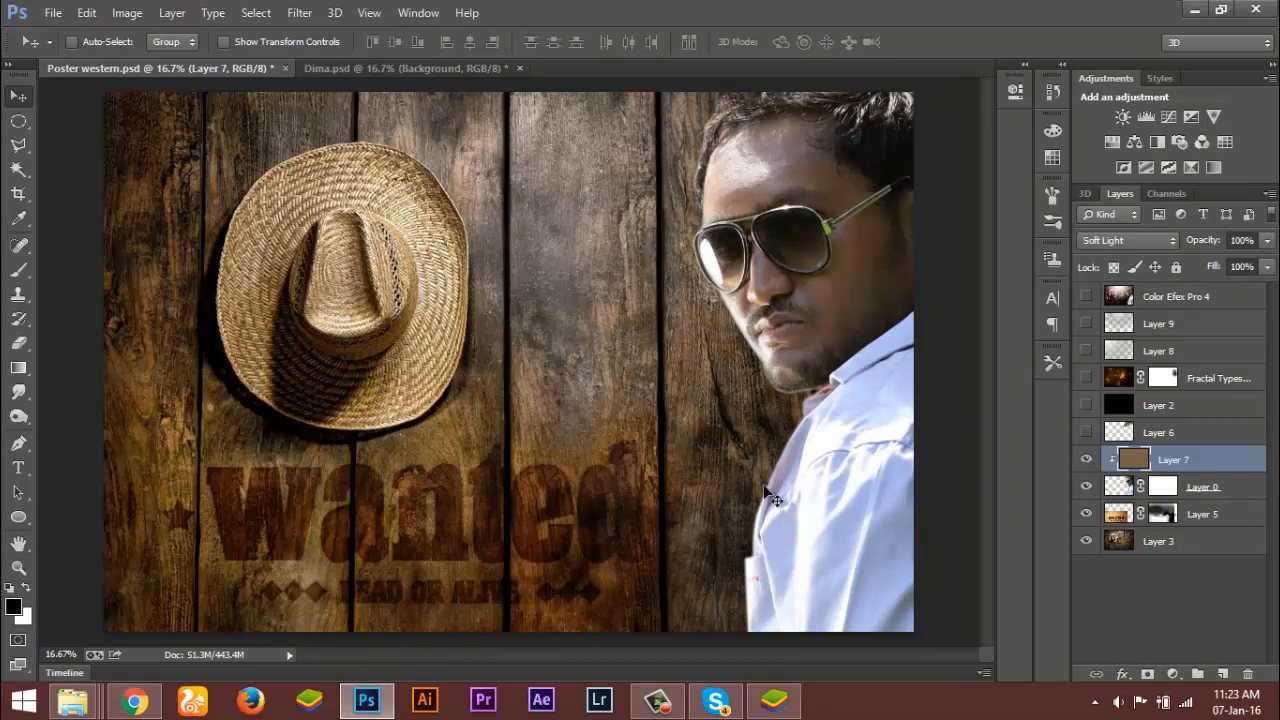
- Show the cowboy hat on Layer 6, and preview the black Layer 2 over the poster while leaving it hidden
{"action": "left_click", "coordinate": [1089, 434]}
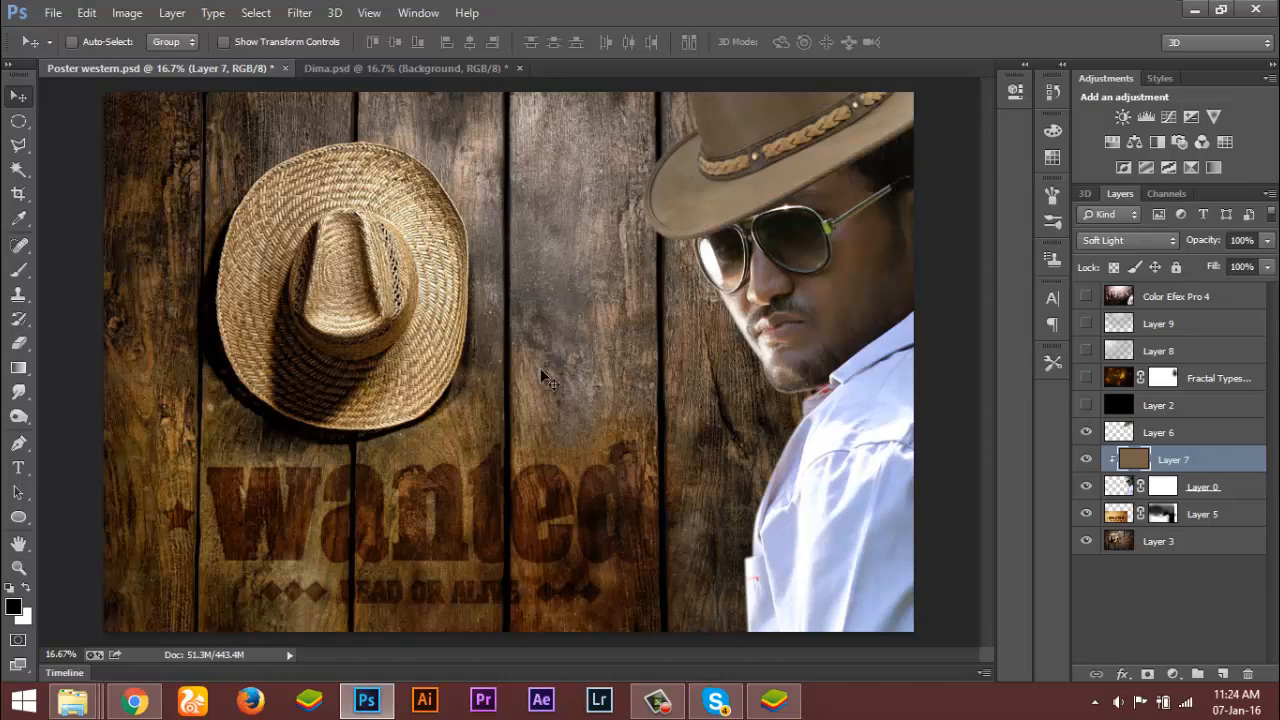
{"action": "left_click", "coordinate": [1088, 407]}
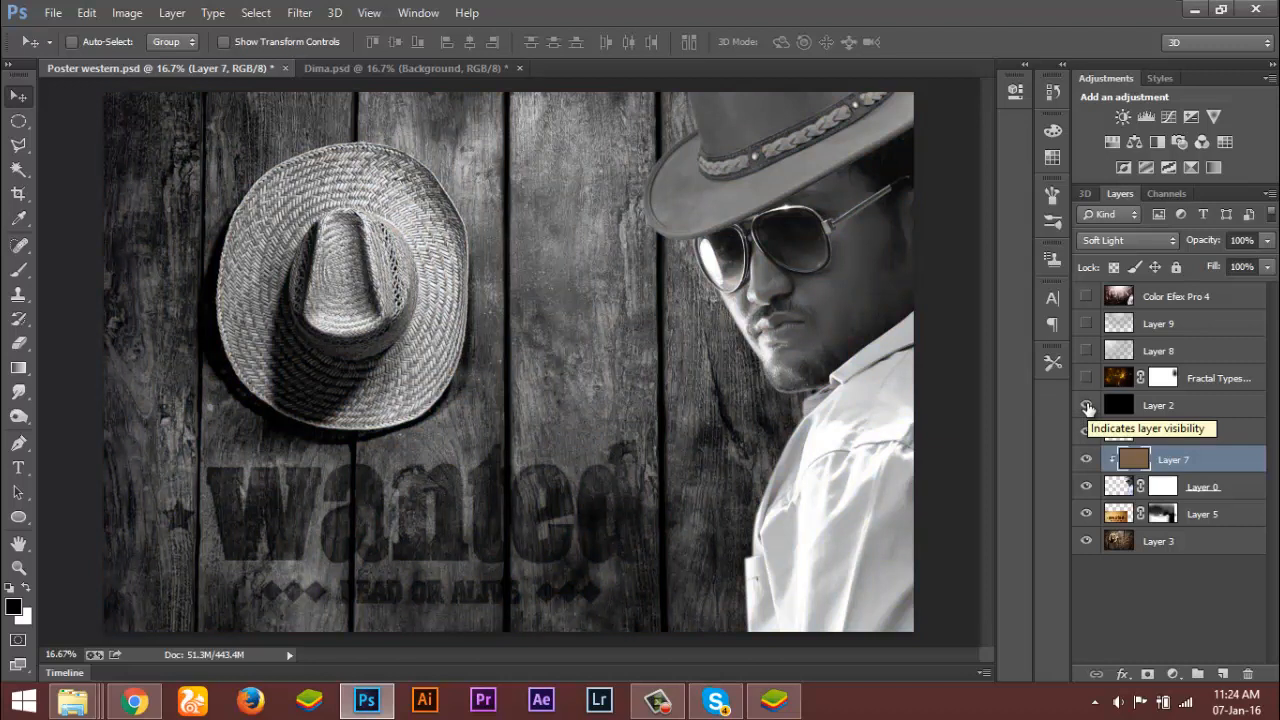
{"action": "left_click", "coordinate": [1088, 407]}
{"action": "left_click", "coordinate": [1119, 408]}
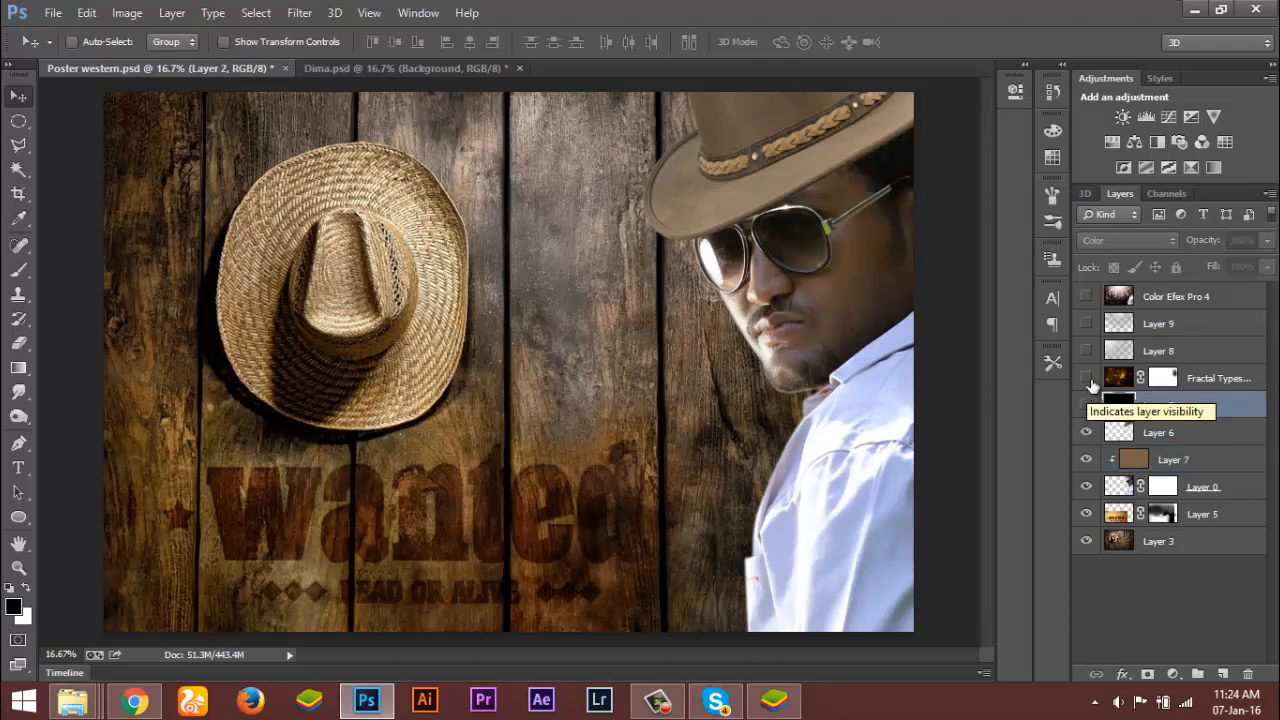
- Show the Fractal Types layer and compare its Normal blend mode with Soft Light, keeping Soft Light
{"action": "left_click", "coordinate": [1087, 378]}
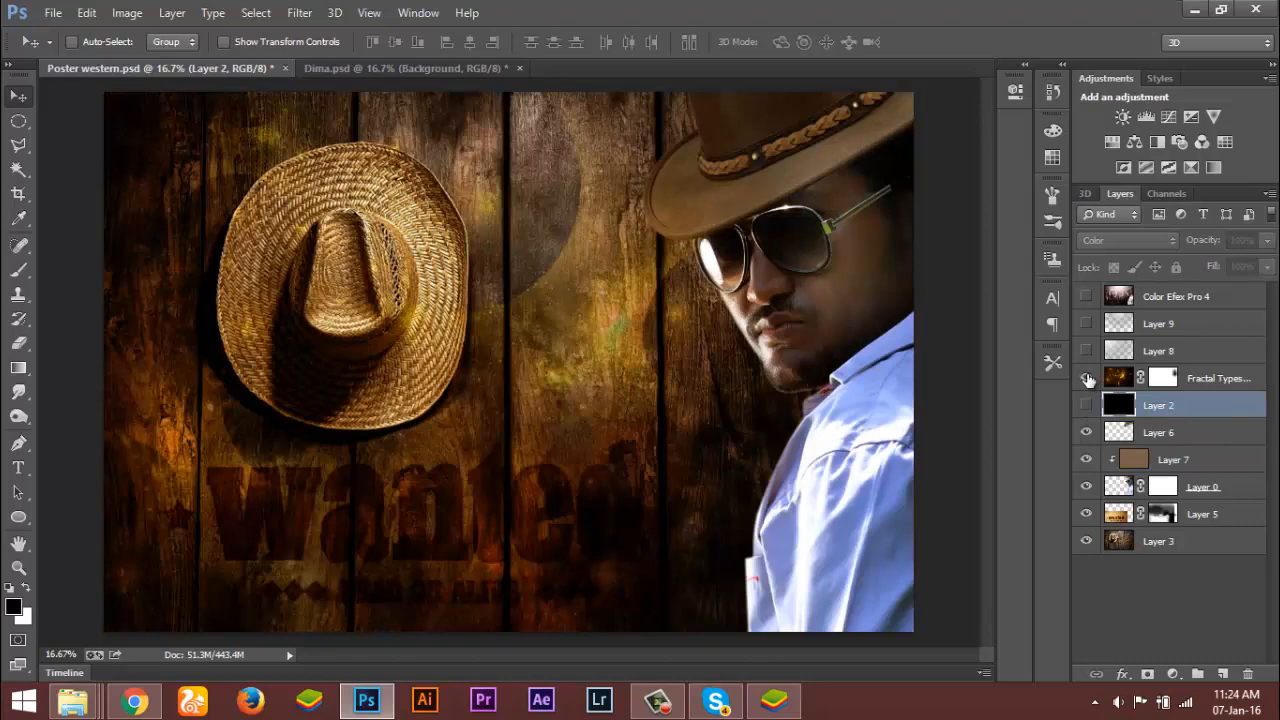
{"action": "left_click", "coordinate": [1088, 378]}
{"action": "left_click", "coordinate": [1121, 380]}
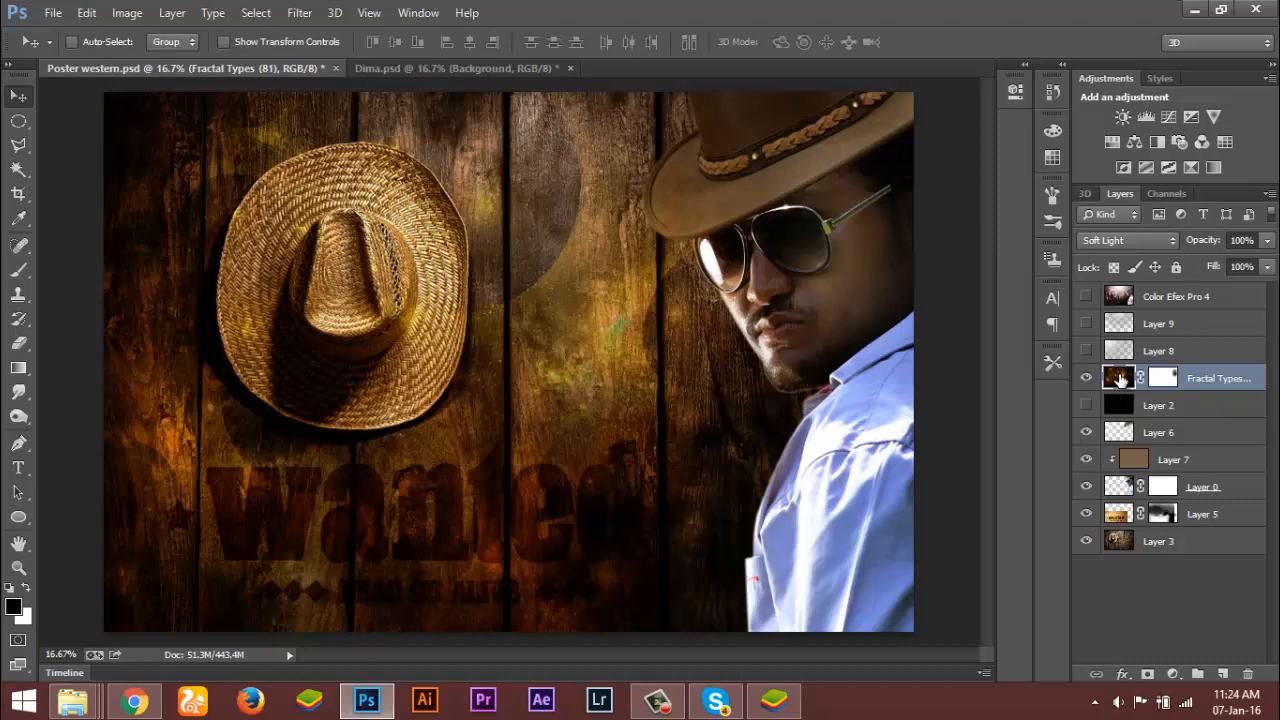
{"action": "left_click", "coordinate": [1094, 240]}
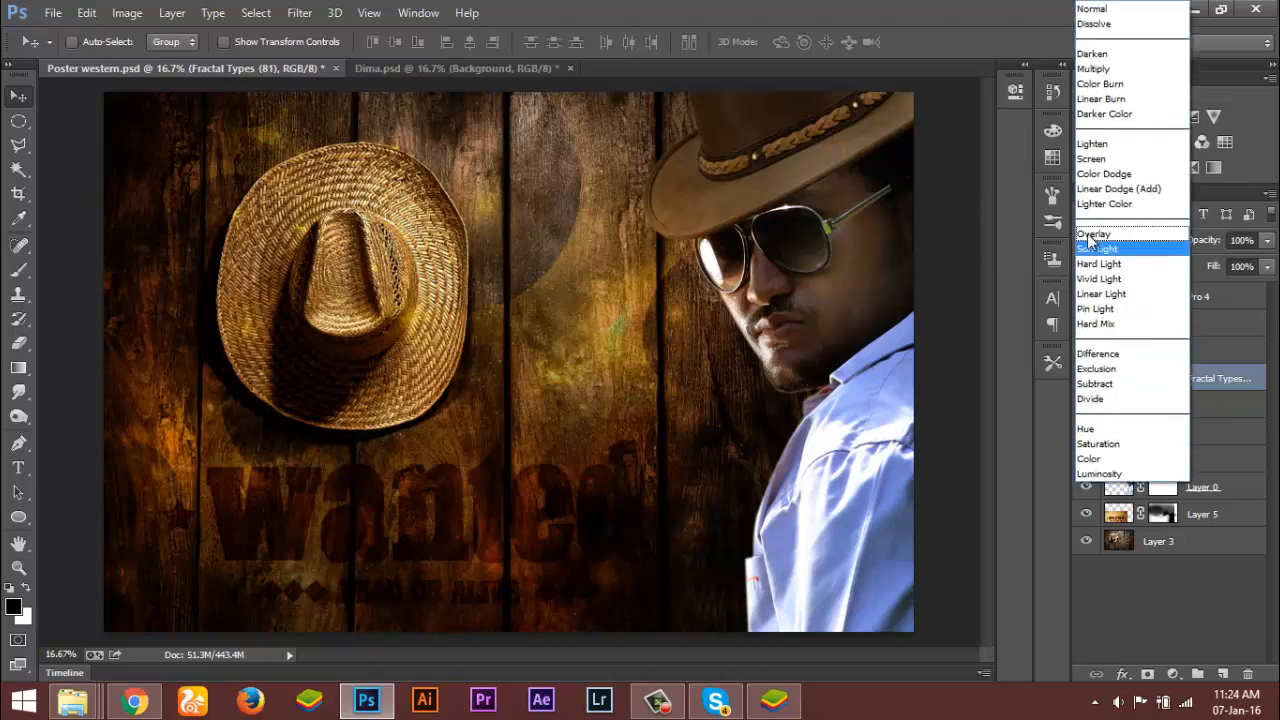
{"action": "left_click", "coordinate": [1094, 14]}
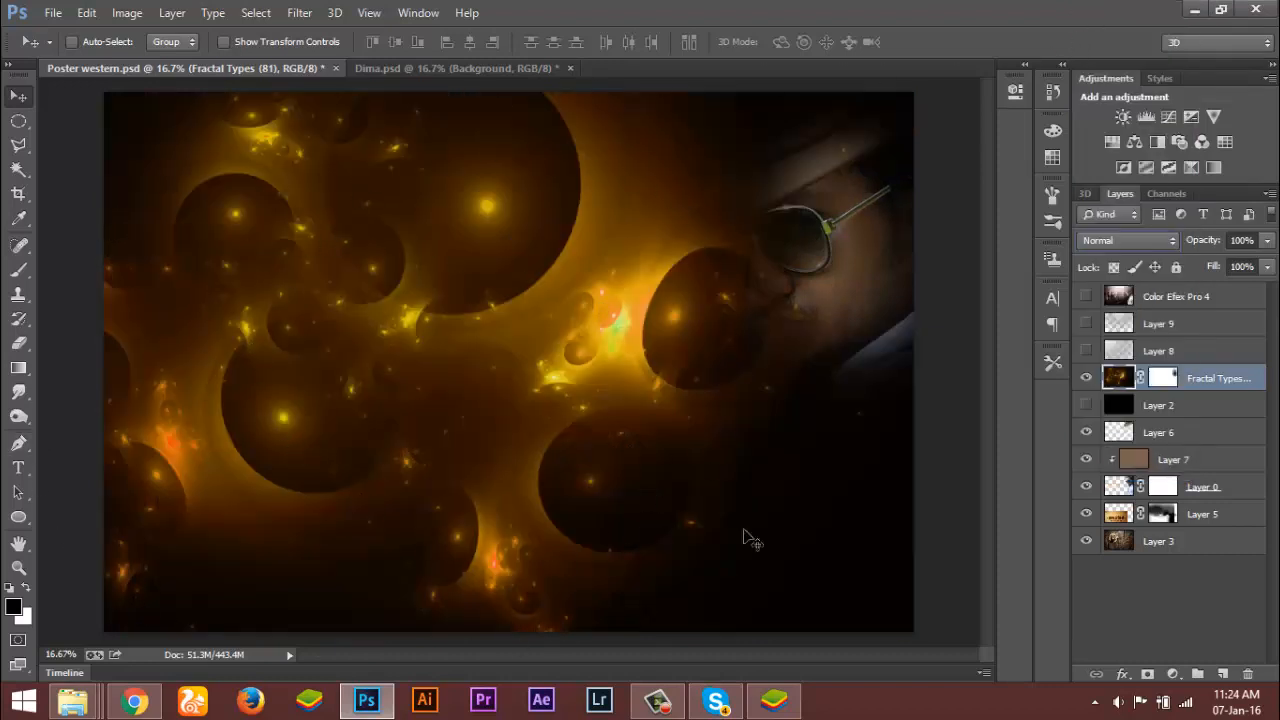
{"action": "left_click", "coordinate": [1122, 242]}
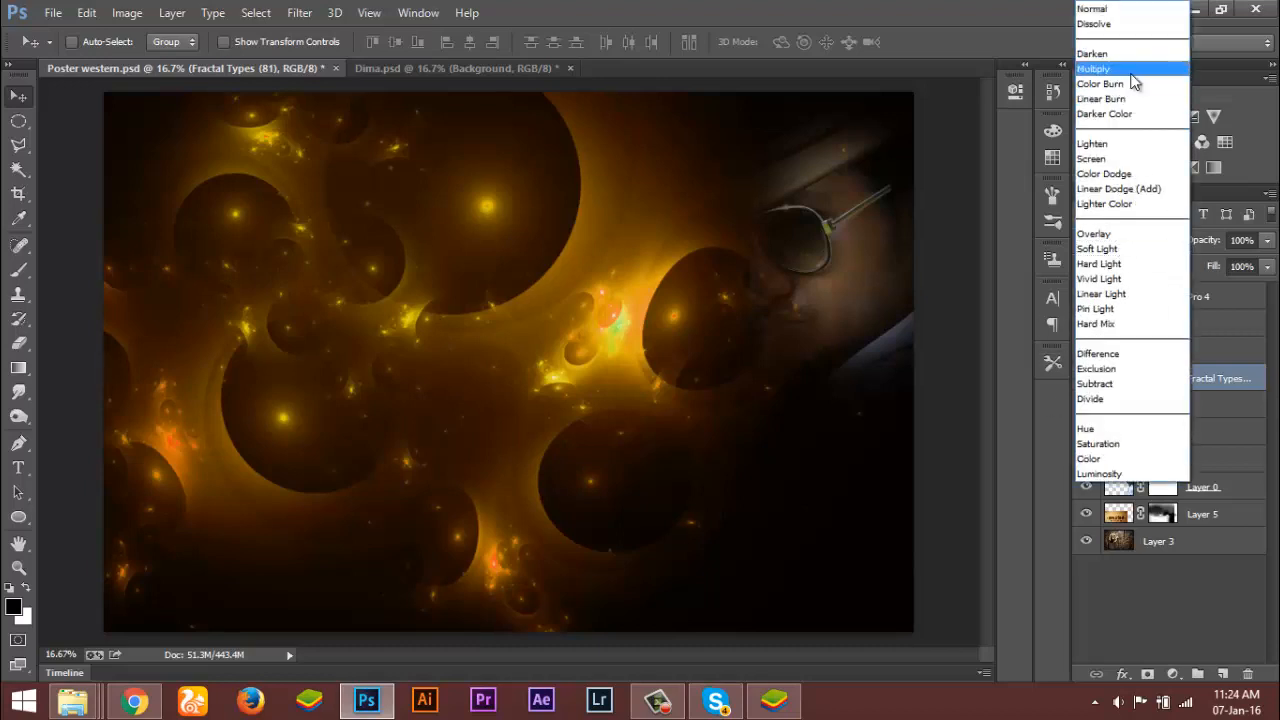
{"action": "left_click", "coordinate": [1095, 249]}
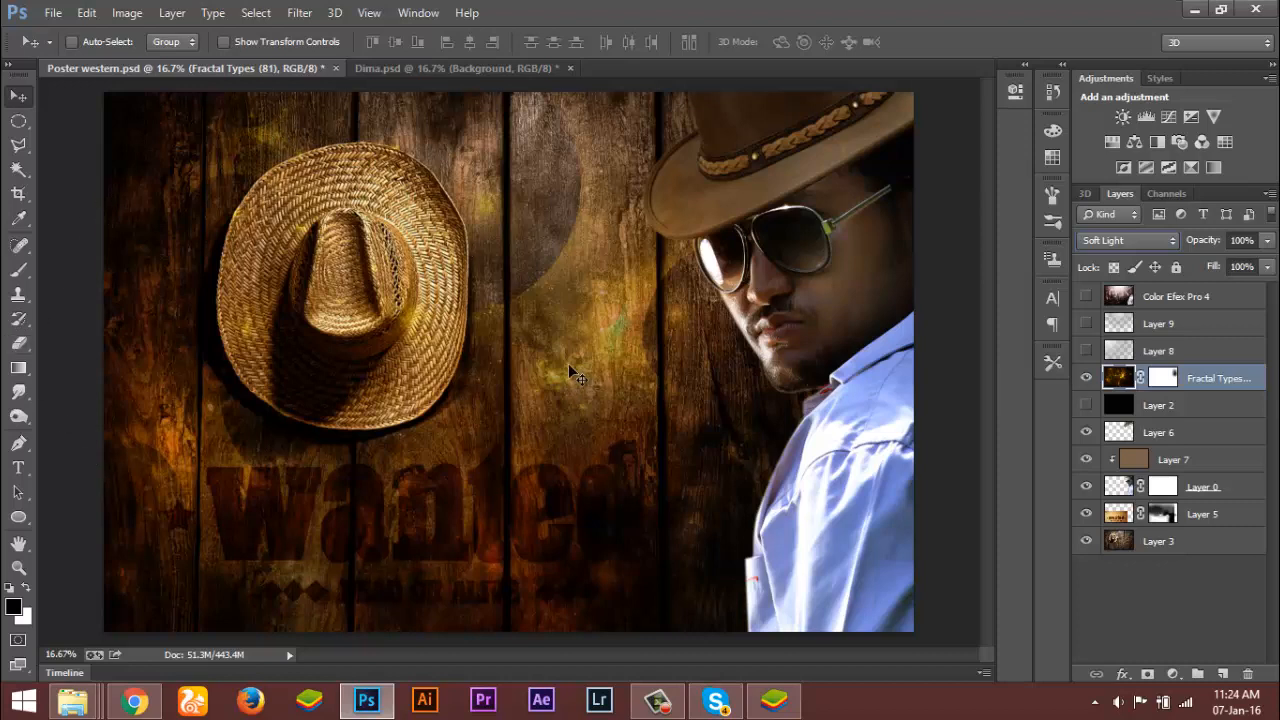
- Compare the poster with and without Layer 8, leave the layer shown and select it
{"action": "left_click", "coordinate": [1087, 352]}
{"action": "left_click", "coordinate": [1087, 352]}
{"action": "left_click", "coordinate": [1087, 352]}
{"action": "left_click", "coordinate": [1087, 352]}
{"action": "left_click", "coordinate": [1087, 352]}
{"action": "left_click", "coordinate": [1087, 352]}
{"action": "left_click", "coordinate": [1087, 352]}
{"action": "left_click", "coordinate": [1087, 352]}
{"action": "left_click", "coordinate": [1087, 352]}
{"action": "left_click", "coordinate": [1087, 352]}
{"action": "left_click", "coordinate": [1087, 352]}
{"action": "left_click", "coordinate": [1124, 353]}
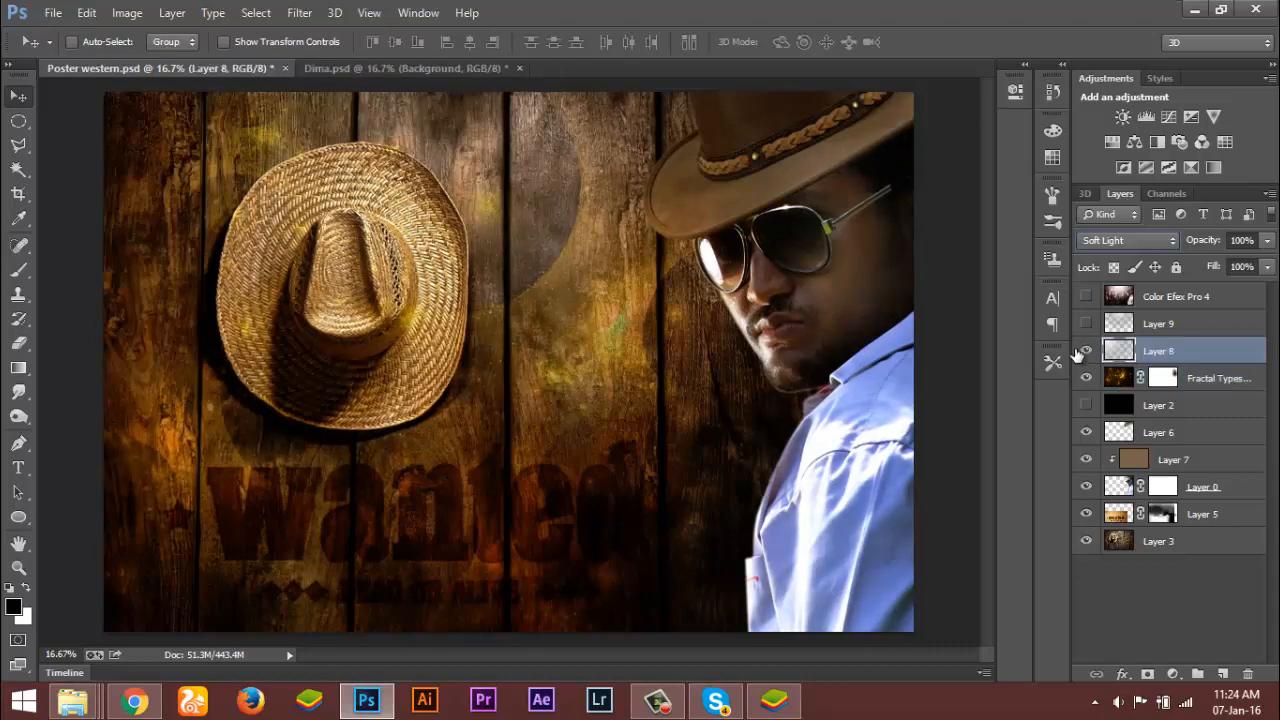
- Choose the Gradient tool and look through its gradient presets
{"action": "left_click", "coordinate": [18, 367]}
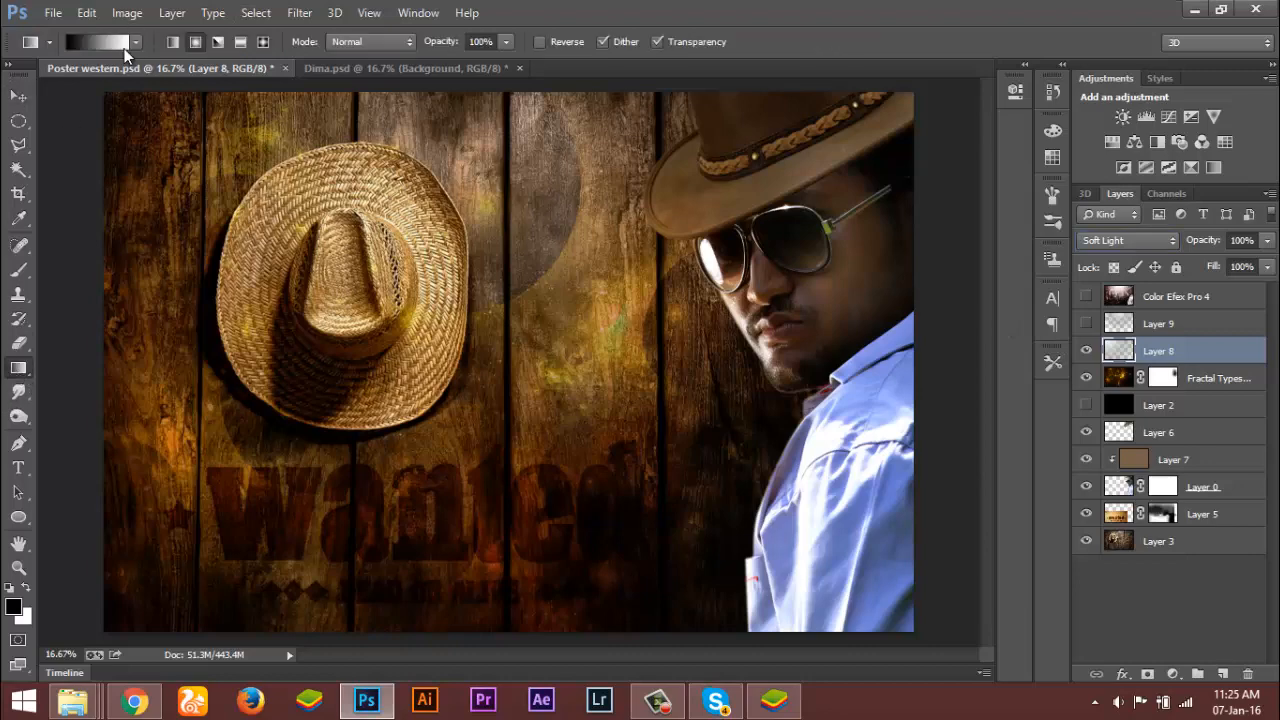
{"action": "left_click", "coordinate": [131, 46]}
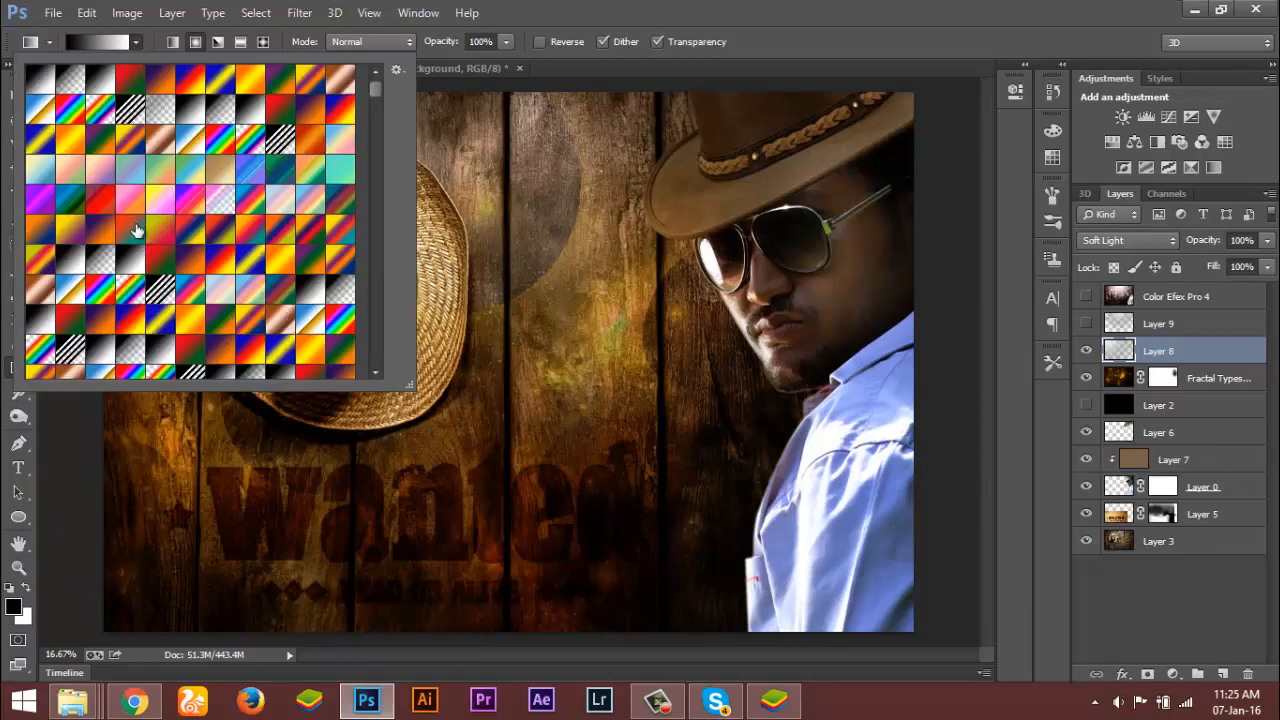
{"action": "left_click", "coordinate": [138, 50]}
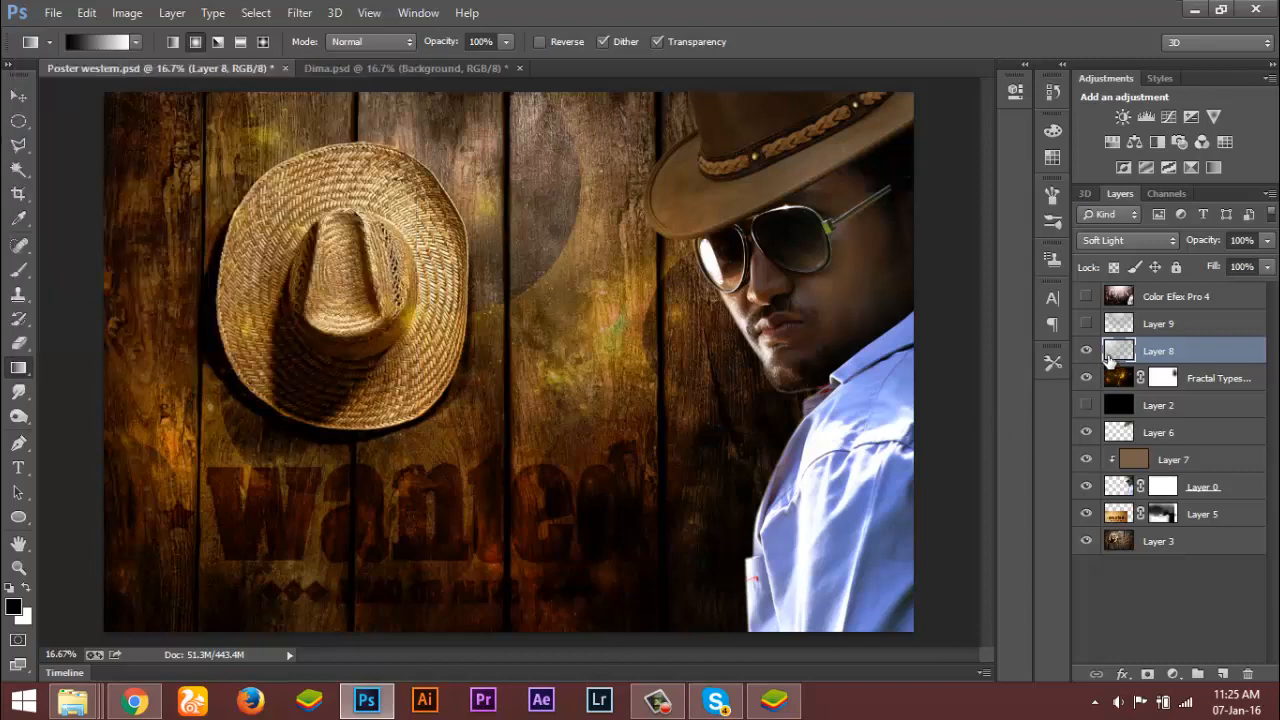
- Show and select Layer 9, and choose the Brush tool with a soft round tip at 0% hardness
{"action": "left_click", "coordinate": [1085, 325]}
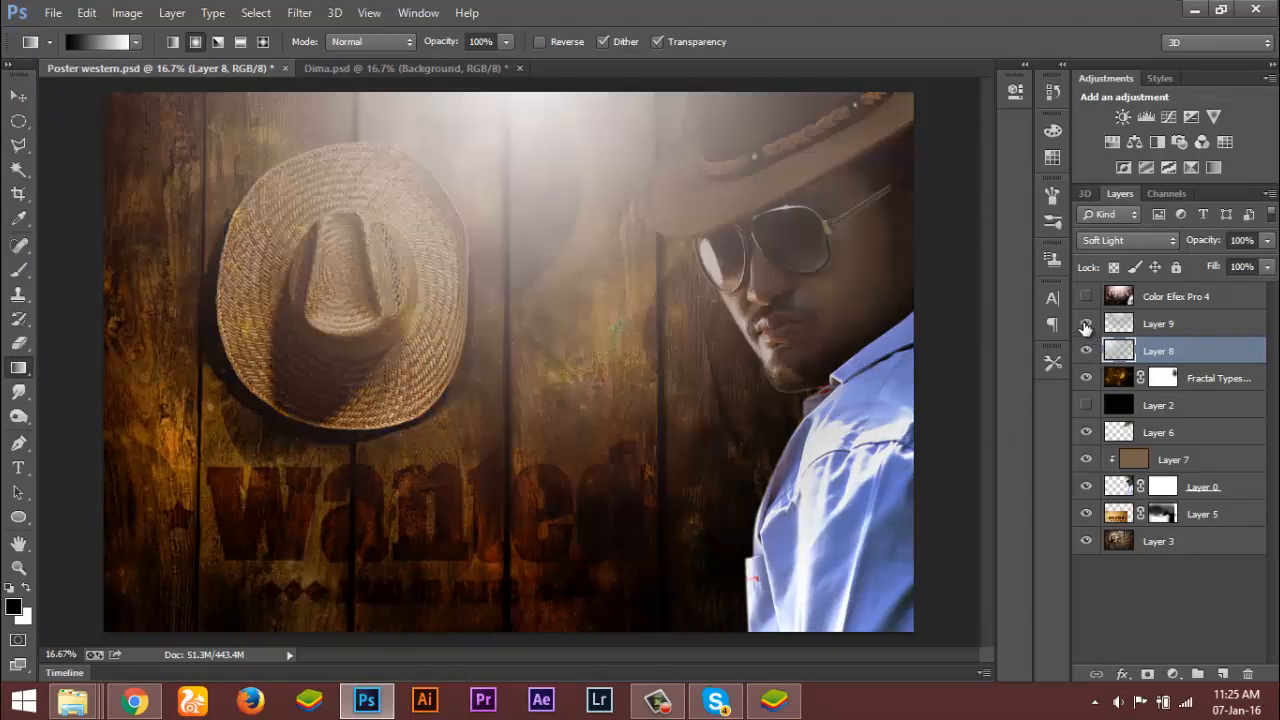
{"action": "left_click", "coordinate": [1118, 324]}
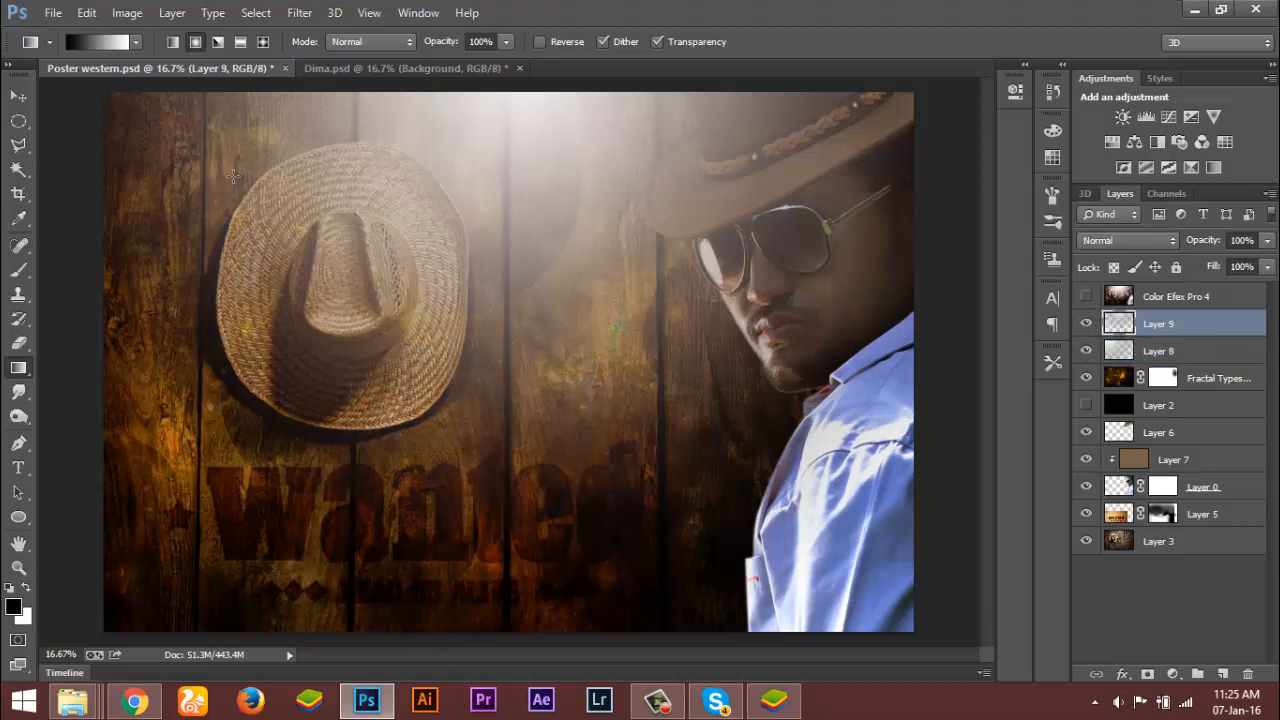
{"action": "left_click", "coordinate": [18, 269]}
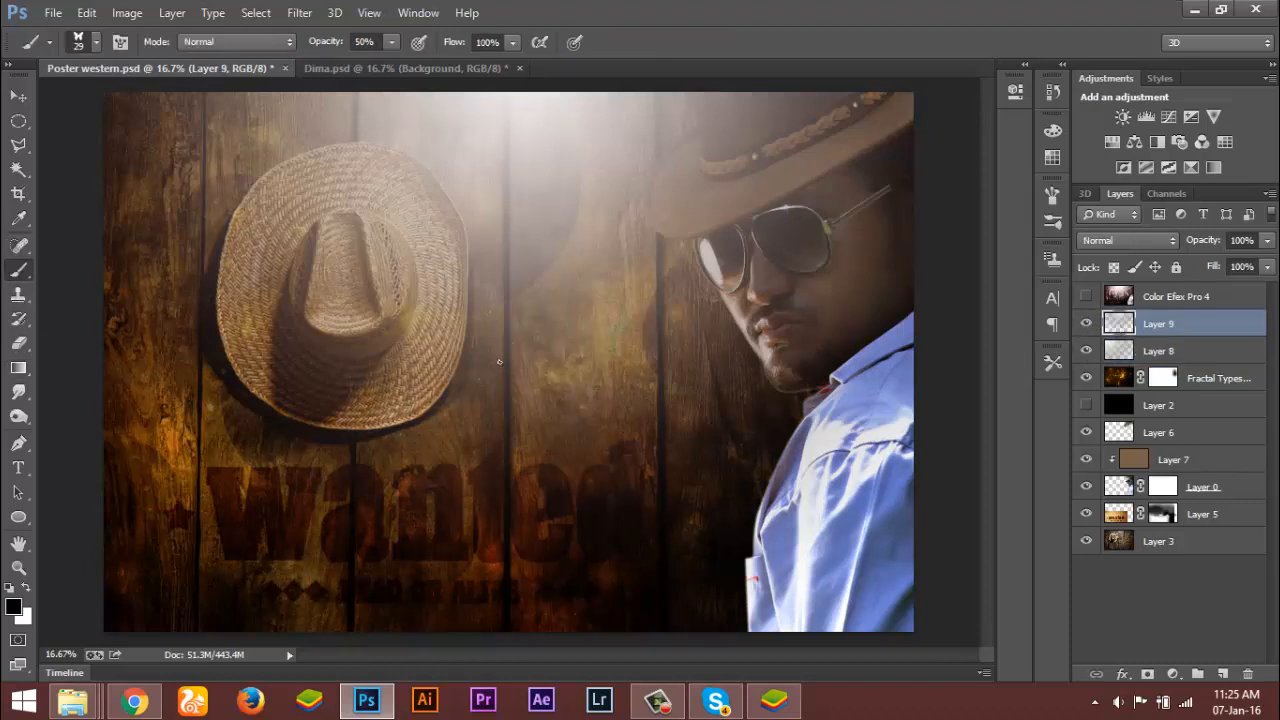
{"action": "left_click", "coordinate": [71, 47]}
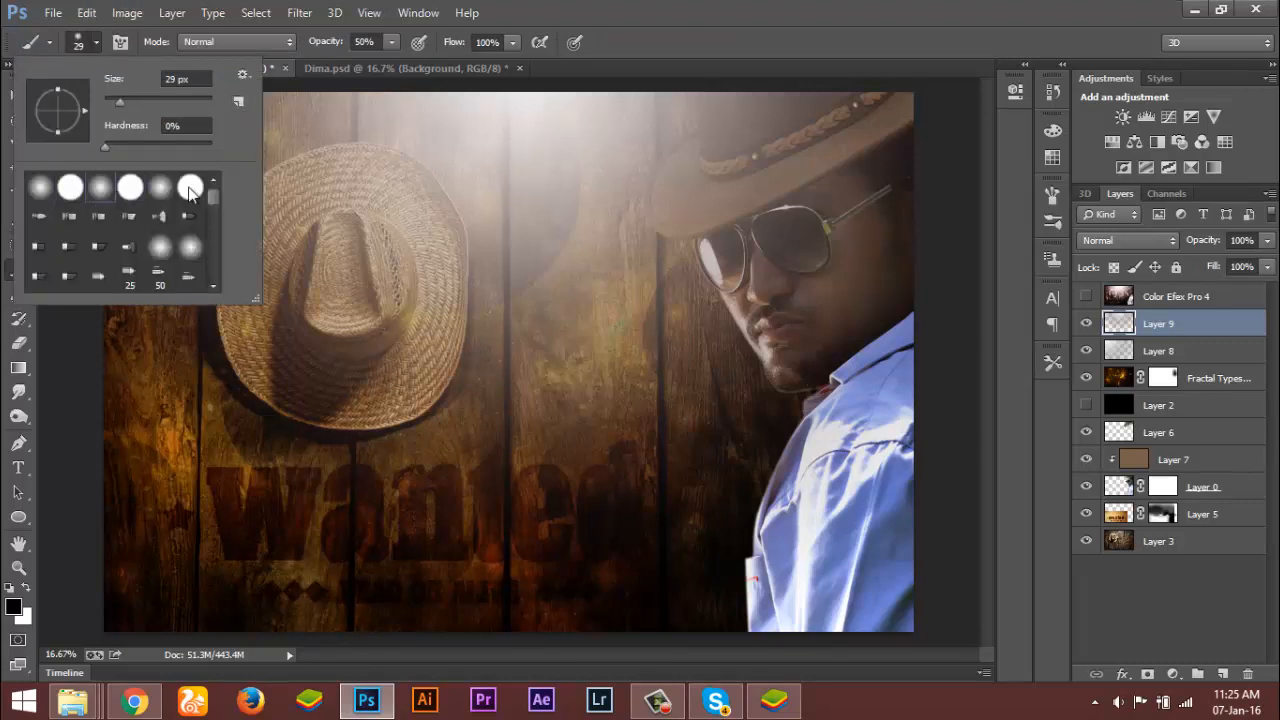
{"action": "left_click", "coordinate": [590, 61]}
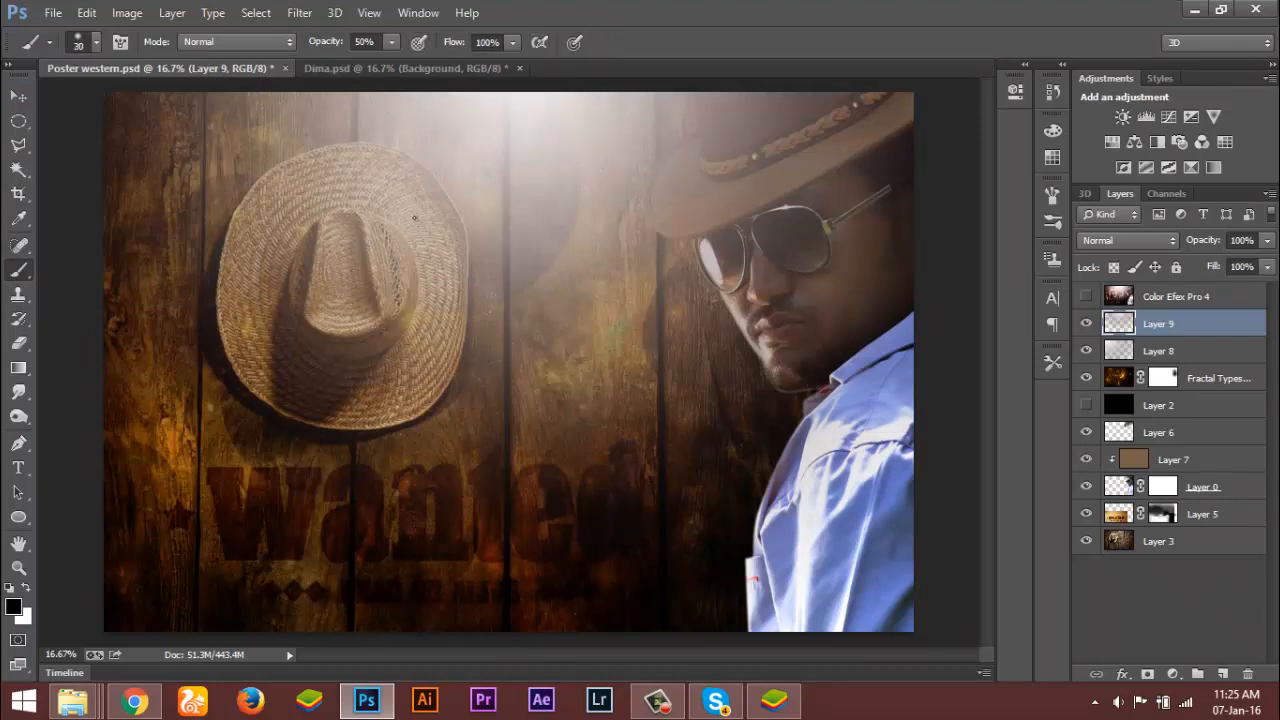
- Enlarge the brush to about 1800 px and paint black at 50% opacity over the white glow on Layer 9
{"action": "key", "text": "bracketright"}
{"action": "key", "text": "bracketright"}
{"action": "key", "text": "bracketright"}
{"action": "key", "text": "bracketright"}
{"action": "key", "text": "bracketright"}
{"action": "key", "text": "bracketright"}
{"action": "key", "text": "bracketright"}
{"action": "key", "text": "bracketright"}
{"action": "key", "text": "bracketright"}
{"action": "key", "text": "bracketright"}
{"action": "key", "text": "bracketright"}
{"action": "key", "text": "bracketright"}
{"action": "key", "text": "bracketright"}
{"action": "key", "text": "bracketright"}
{"action": "key", "text": "bracketright"}
{"action": "key", "text": "bracketright"}
{"action": "key", "text": "bracketright"}
{"action": "key", "text": "bracketright"}
{"action": "key", "text": "bracketright"}
{"action": "key", "text": "bracketright"}
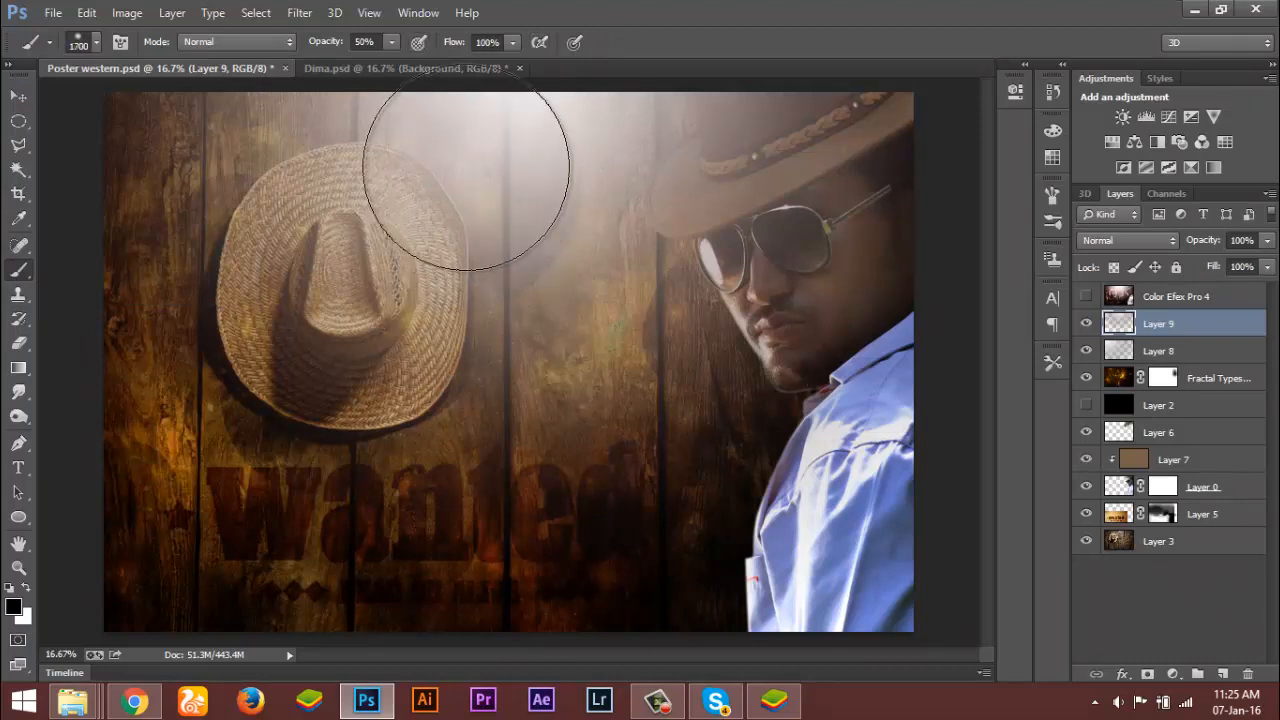
{"action": "mouse_move", "coordinate": [474, 181]}
{"action": "left_mouse_down"}
{"action": "mouse_move", "coordinate": [657, 180]}
{"action": "mouse_move", "coordinate": [549, 169]}
{"action": "mouse_move", "coordinate": [568, 176]}
{"action": "mouse_move", "coordinate": [553, 181]}
{"action": "mouse_move", "coordinate": [570, 230]}
{"action": "left_mouse_up"}
{"action": "left_click", "coordinate": [541, 149]}
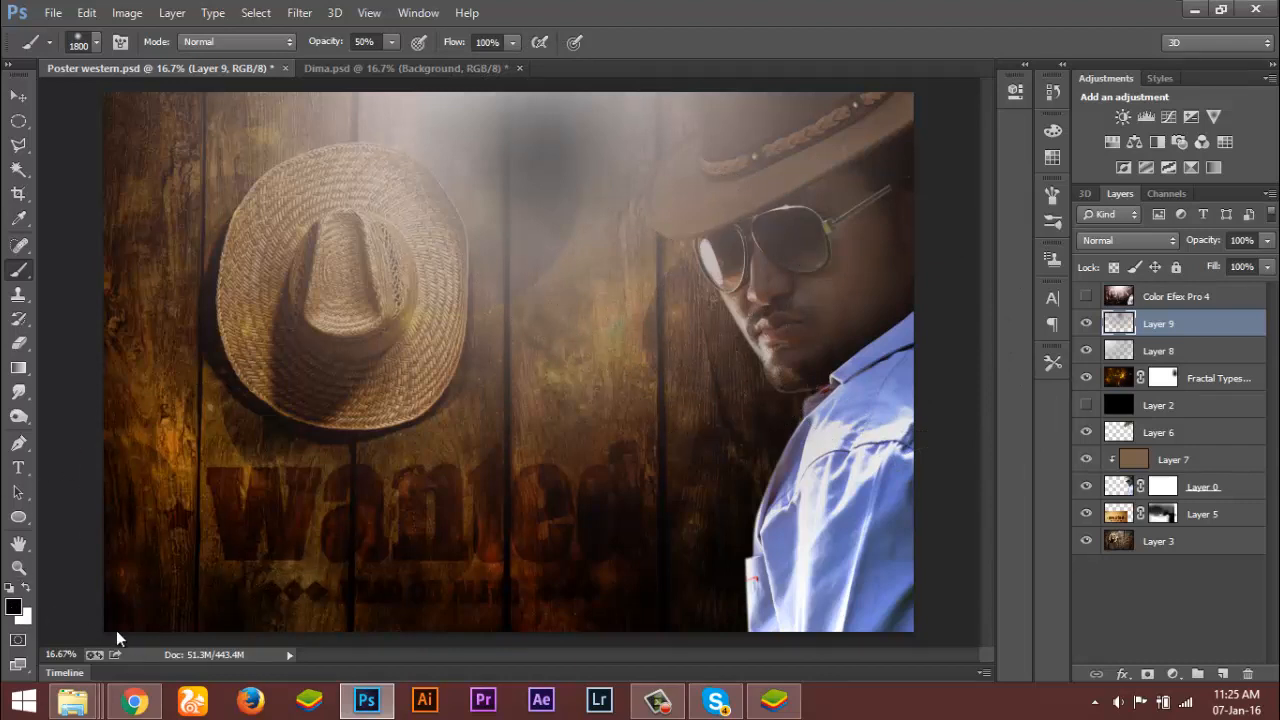
- Swap the foreground color to white and dab over the glow between the straw hat and the man
{"action": "key", "text": "x"}
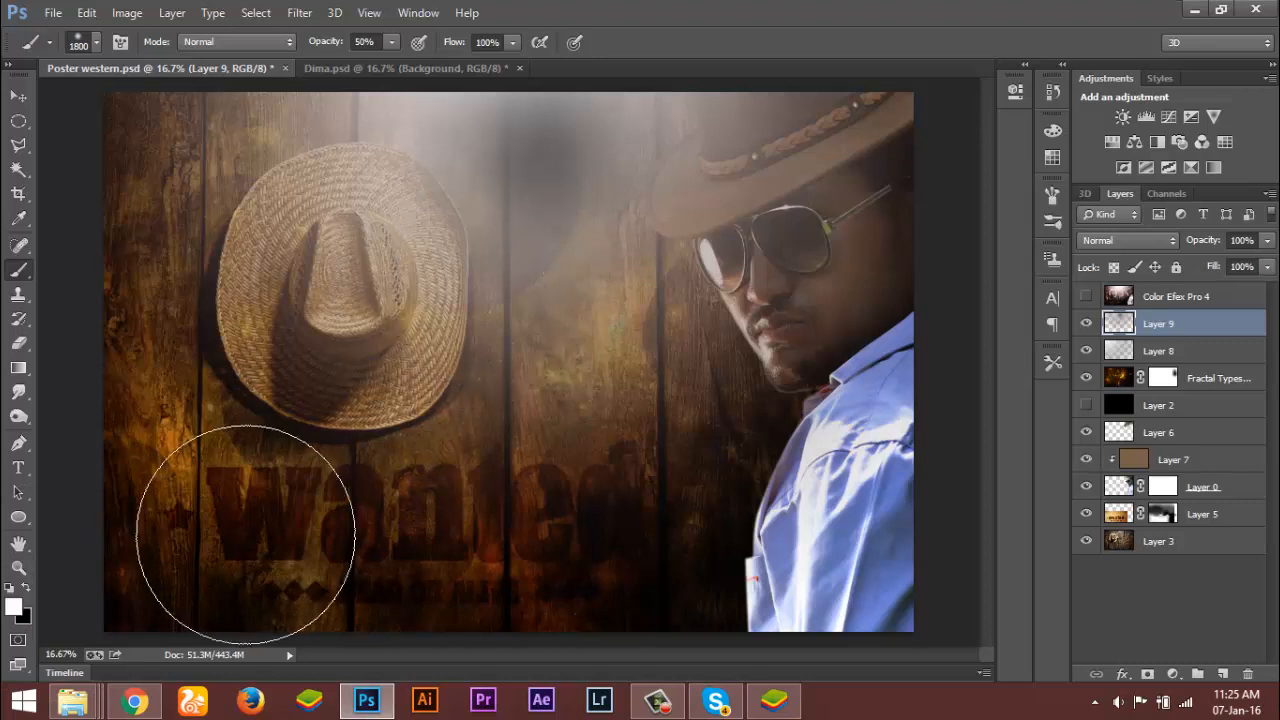
{"action": "left_click", "coordinate": [505, 185]}
{"action": "left_click", "coordinate": [520, 192]}
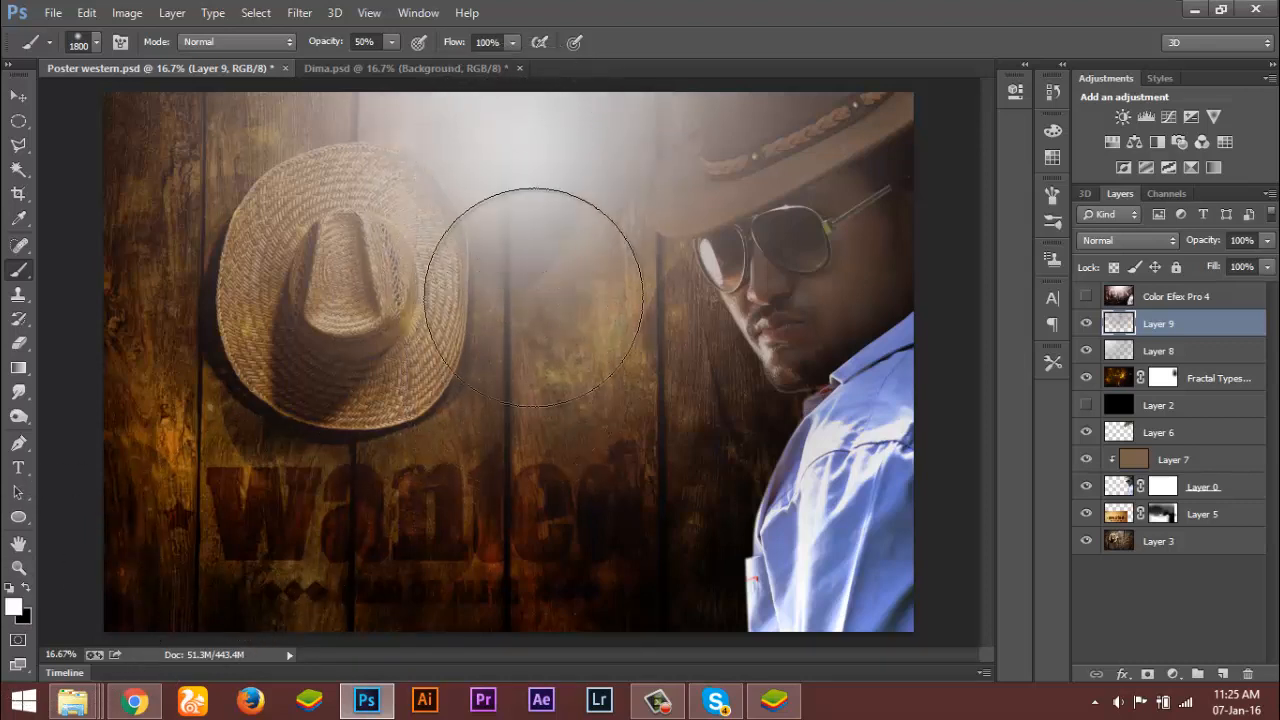
{"action": "left_click", "coordinate": [515, 222]}
{"action": "left_click", "coordinate": [521, 214]}
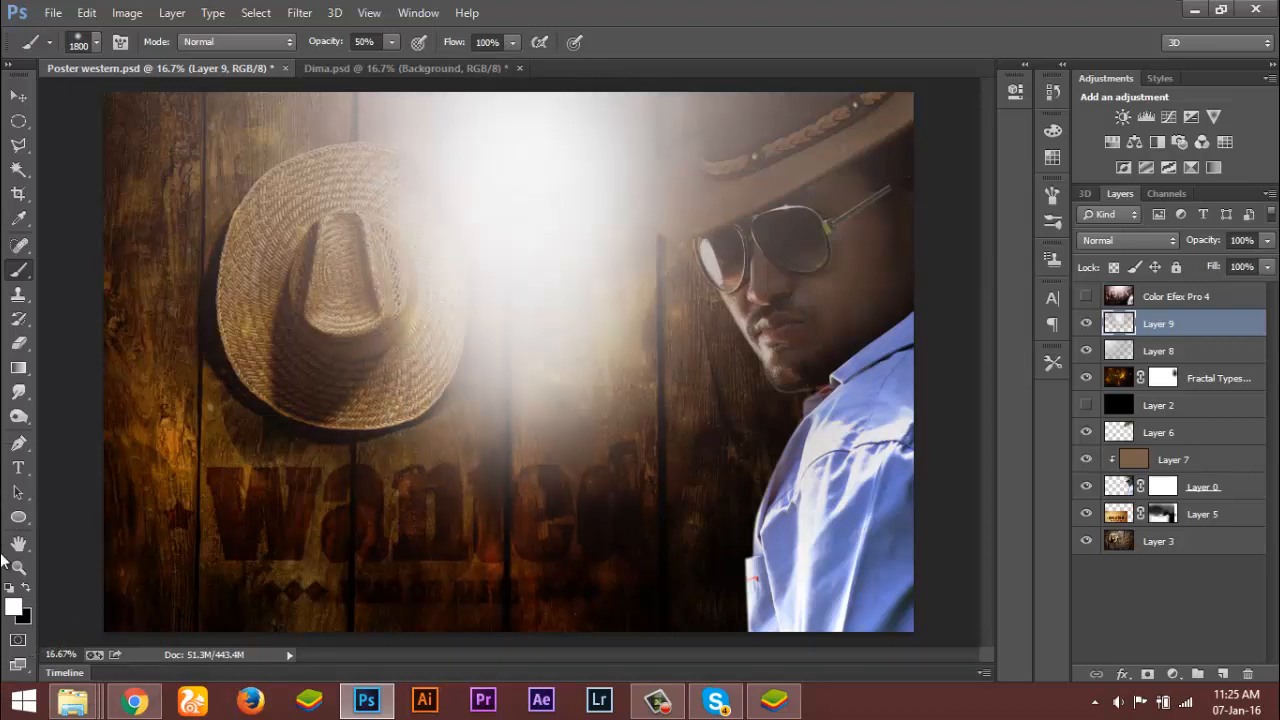
- Undo the black and white brush strokes on Layer 9 and reselect that layer
{"action": "key", "text": "ctrl+alt+z"}
{"action": "key", "text": "ctrl+alt+z"}
{"action": "key", "text": "ctrl+alt+z"}
{"action": "key", "text": "ctrl+alt+z"}
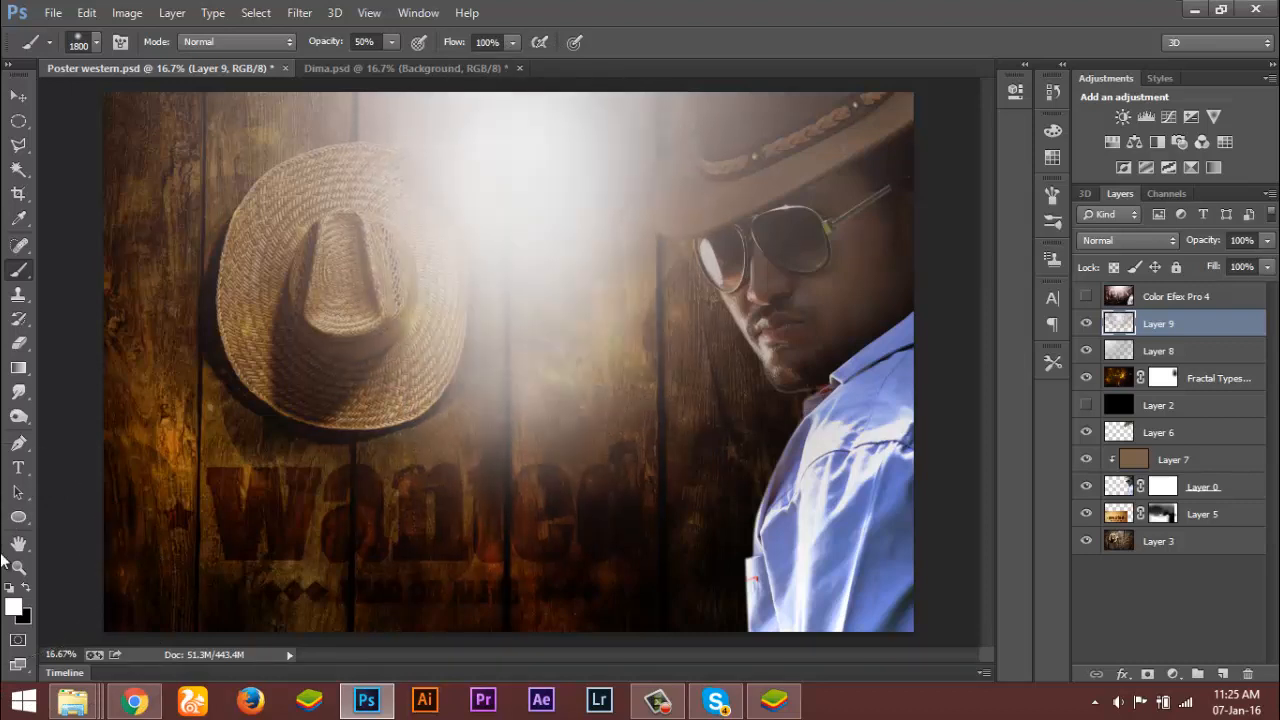
{"action": "key", "text": "ctrl+alt+z"}
{"action": "key", "text": "ctrl+alt+z"}
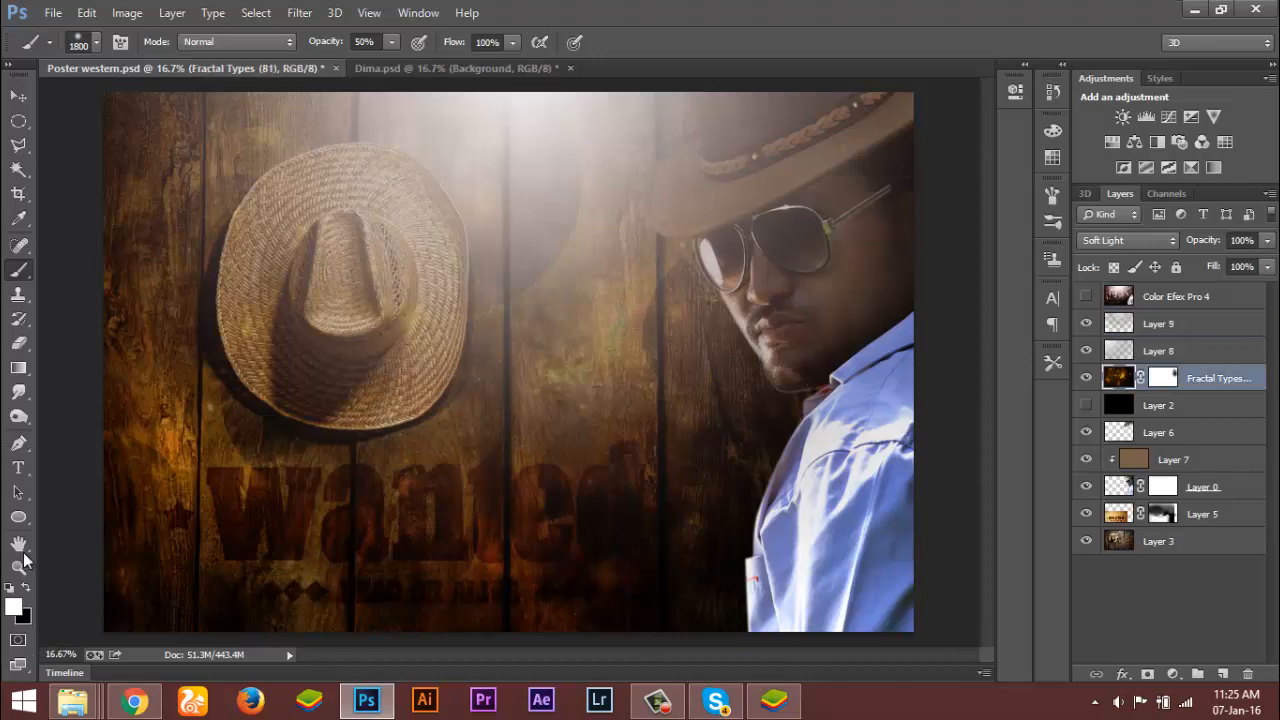
{"action": "left_click", "coordinate": [1145, 324]}
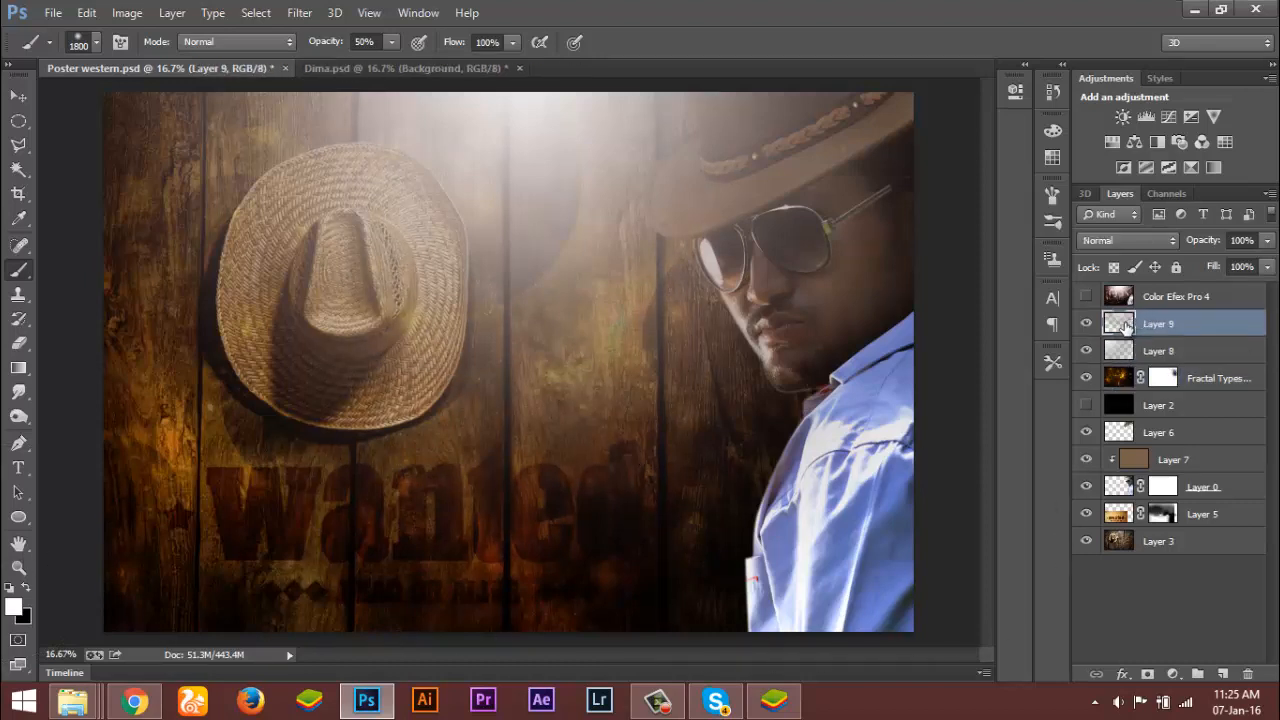
- Add a new empty layer directly above the Color Efex Pro 4 layer and keep it selected
{"action": "left_click", "coordinate": [1124, 297]}
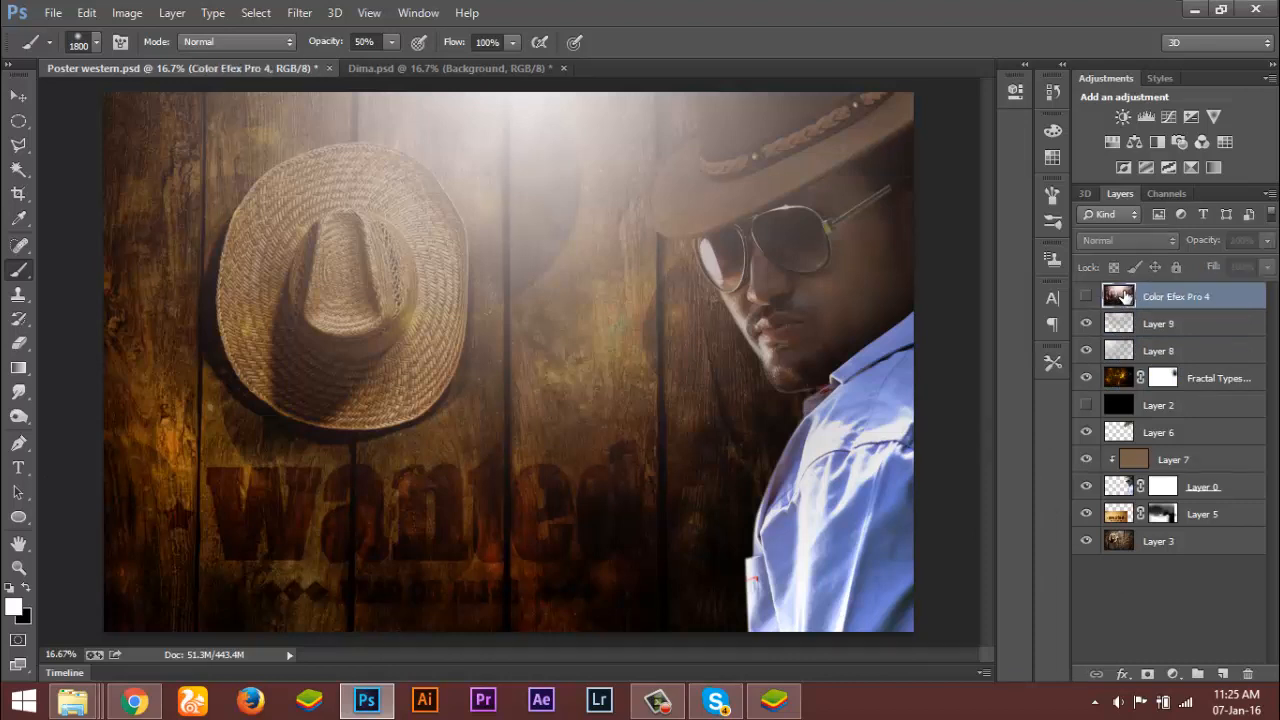
{"action": "left_click", "coordinate": [1228, 676]}
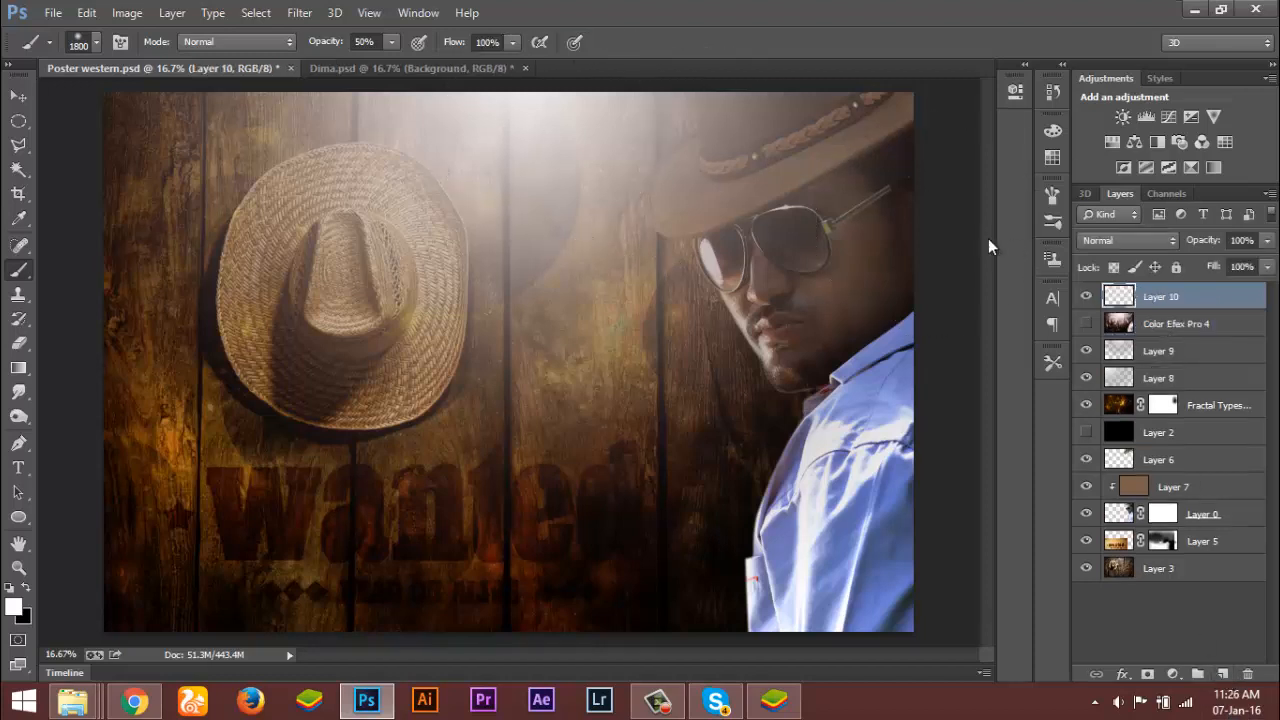
{"action": "left_click", "coordinate": [1137, 323]}
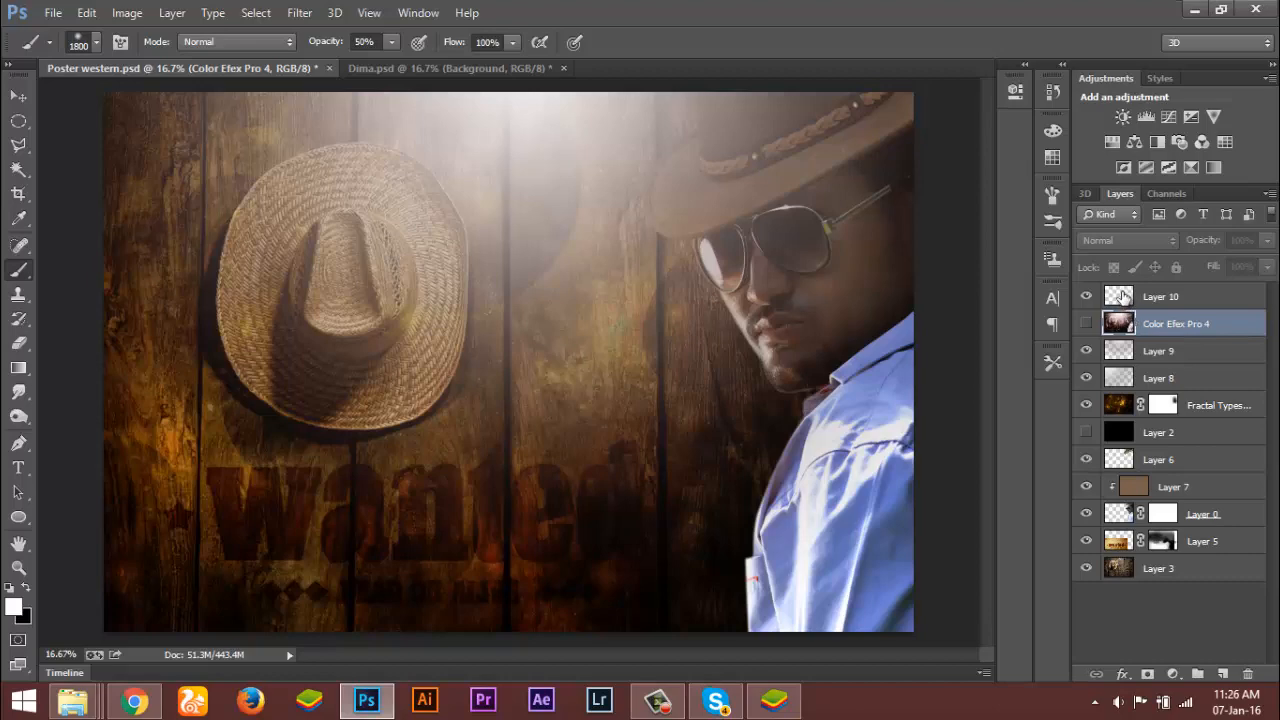
{"action": "left_click", "coordinate": [1122, 296]}
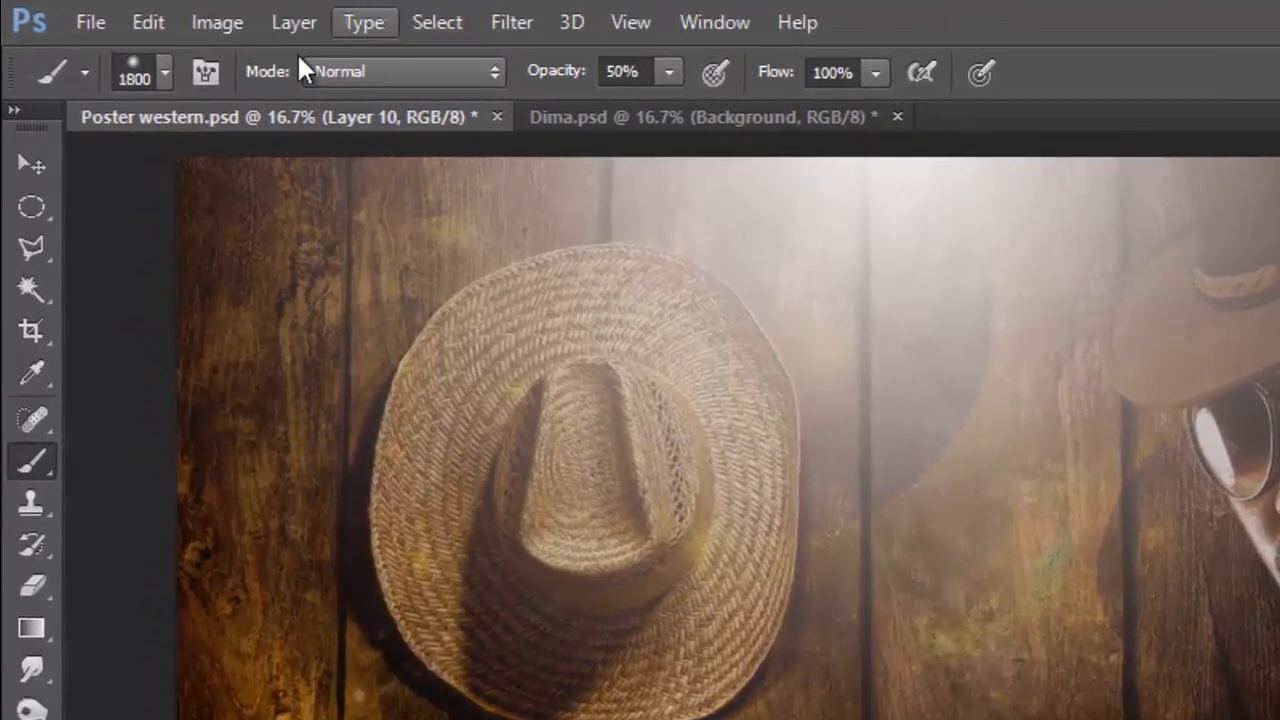
- Run Apply Image on Layer 10 with the Merged layer, RGB channel, Multiply blending and 100% opacity
{"action": "left_click", "coordinate": [168, 20]}
{"action": "left_click", "coordinate": [165, 20]}
{"action": "left_click", "coordinate": [230, 14]}
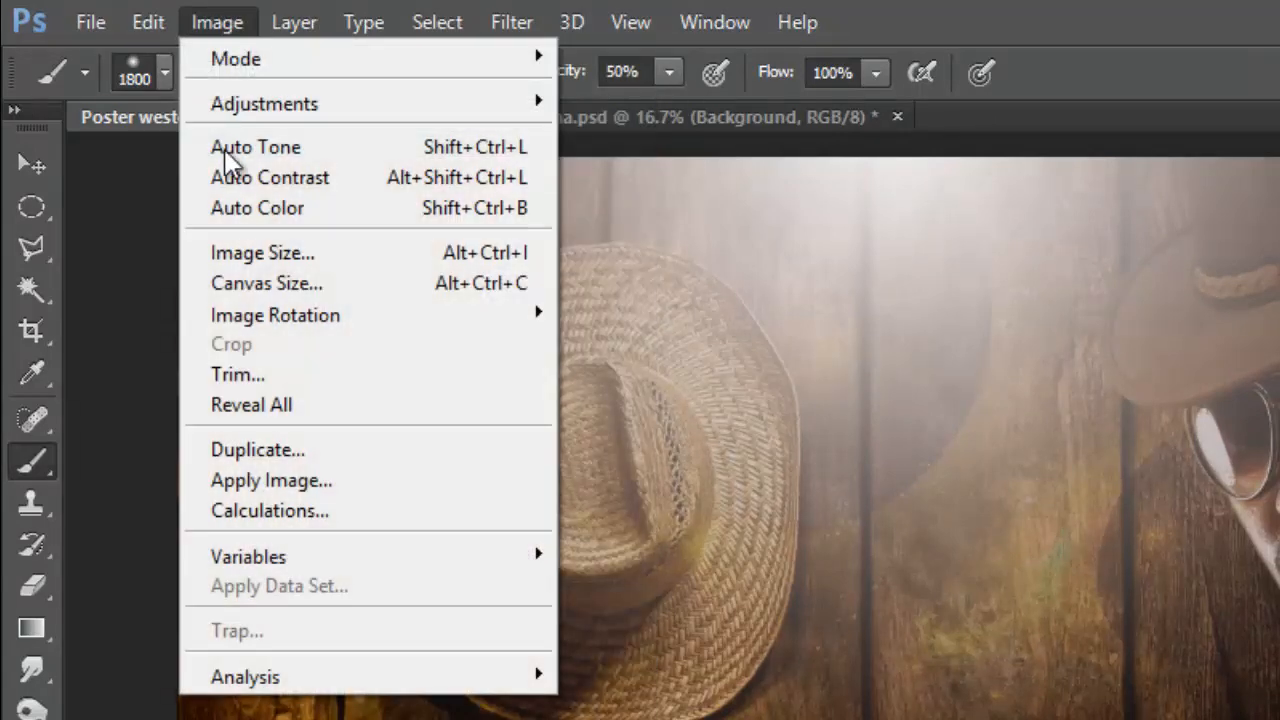
{"action": "left_click", "coordinate": [266, 479]}
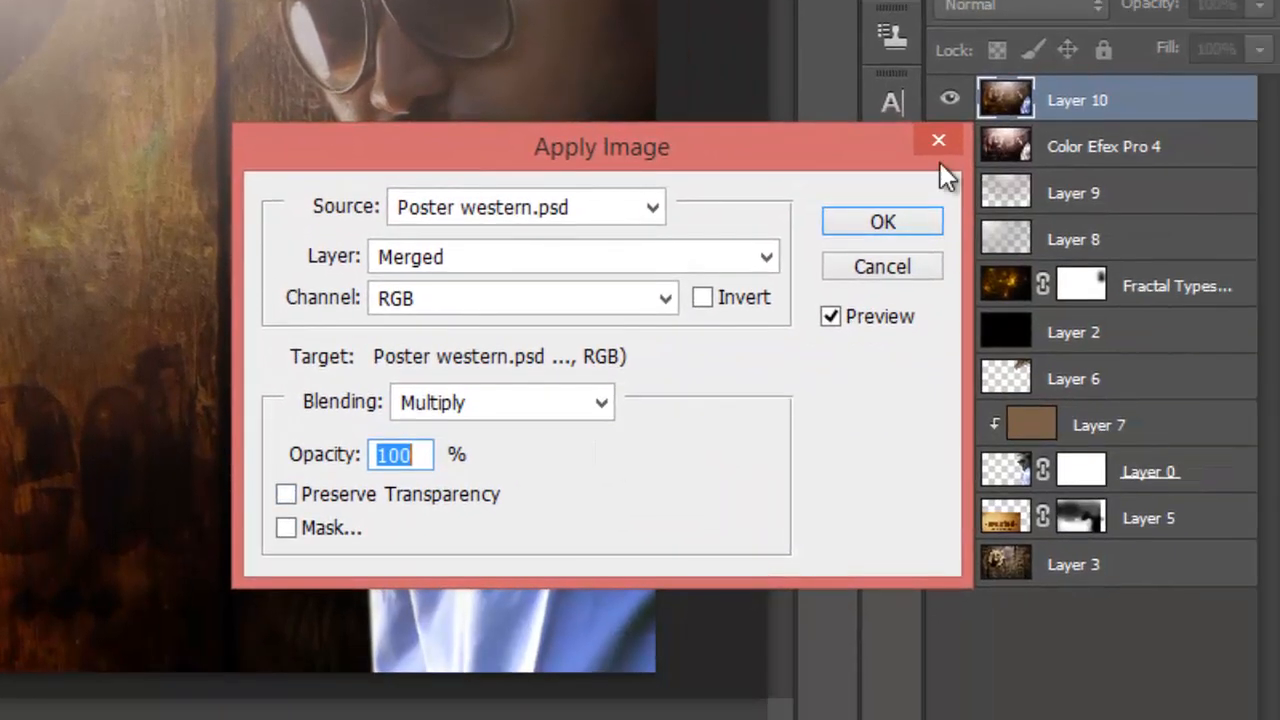
{"action": "left_click", "coordinate": [868, 224]}
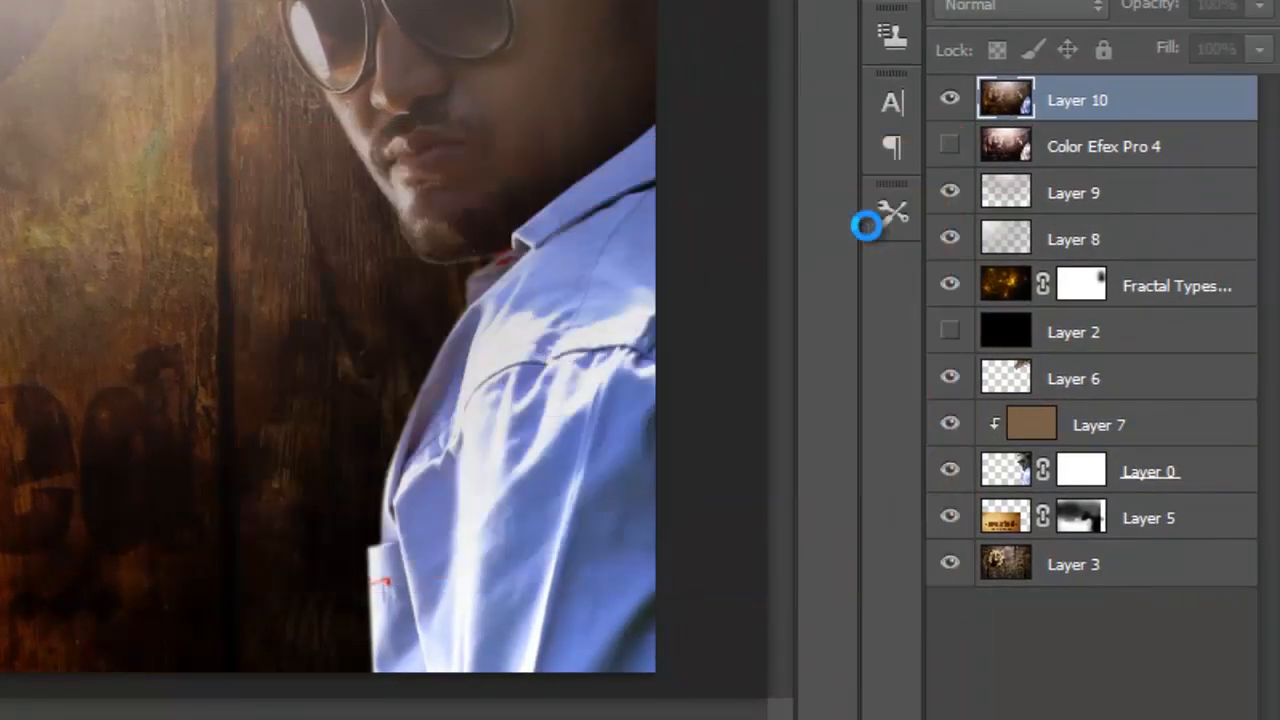
- Compare the thumbnails of Color Efex Pro 4 and Layer 10, and delete Layer 10
{"action": "left_click", "coordinate": [1001, 150]}
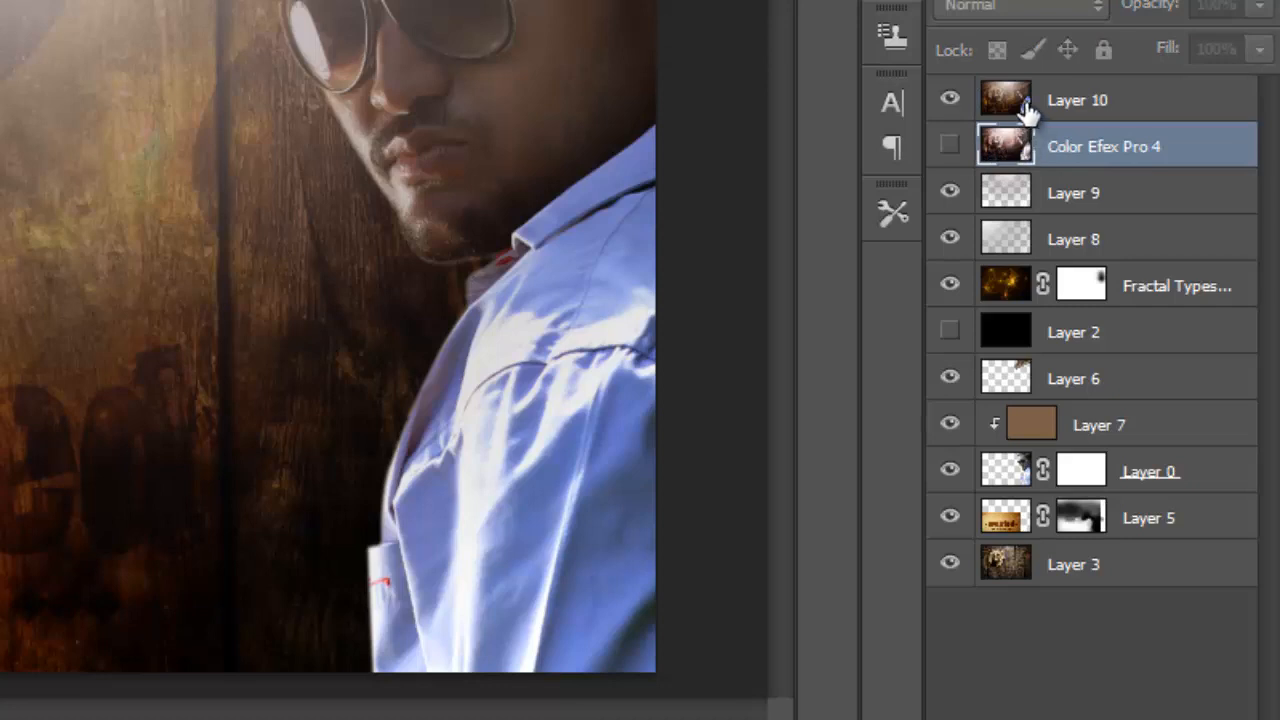
{"action": "left_click", "coordinate": [1026, 108]}
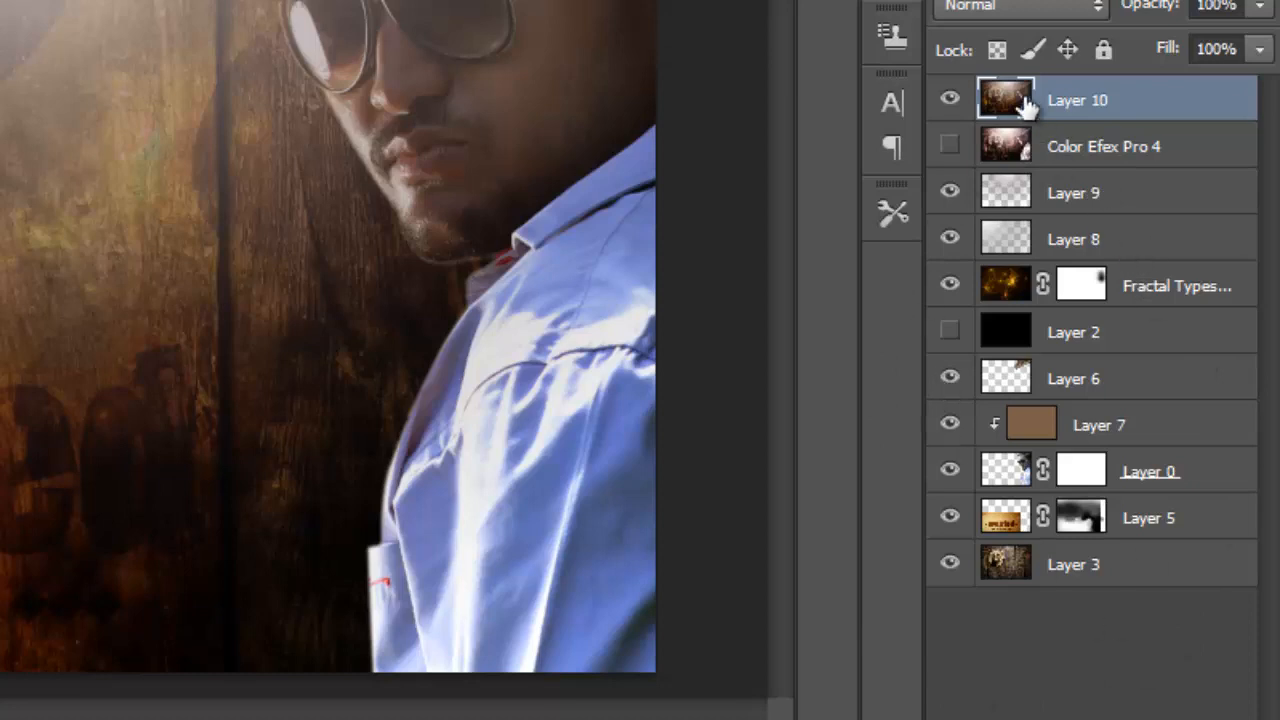
{"action": "key", "text": "Delete"}
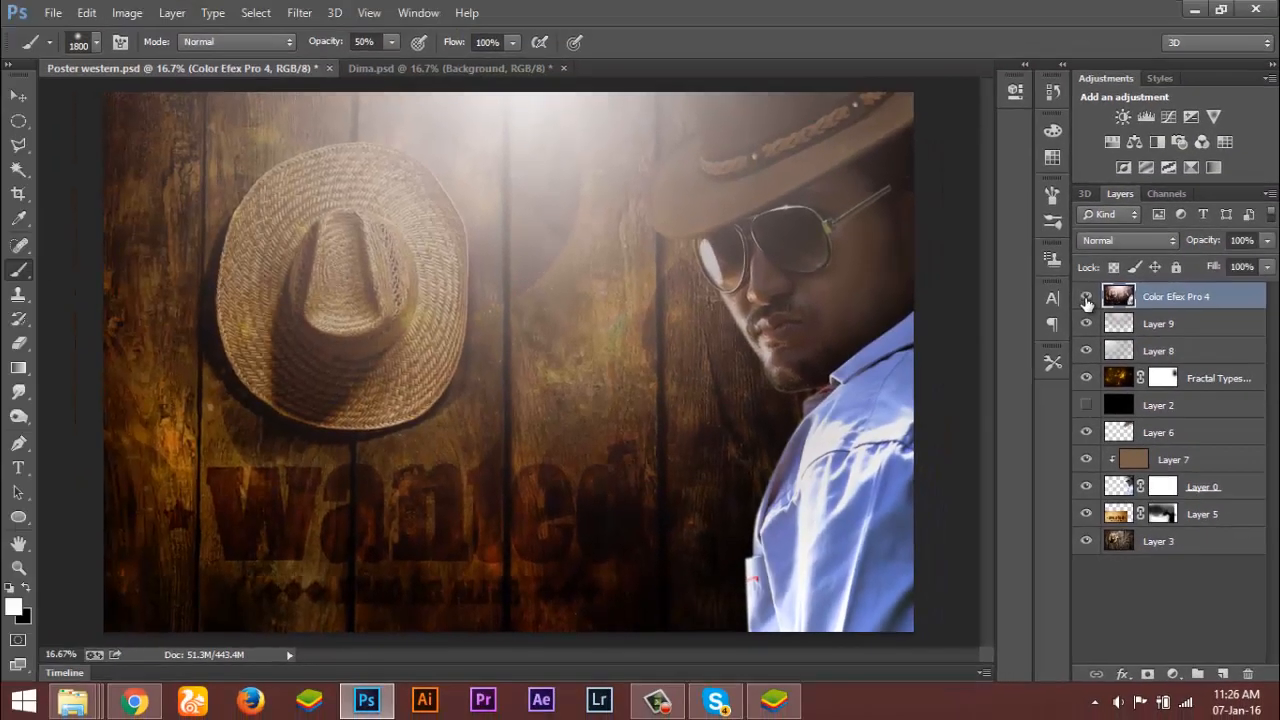
- Compare the poster with and without the Color Efex Pro 4 layer, leaving the layer shown
{"action": "left_click", "coordinate": [986, 151]}
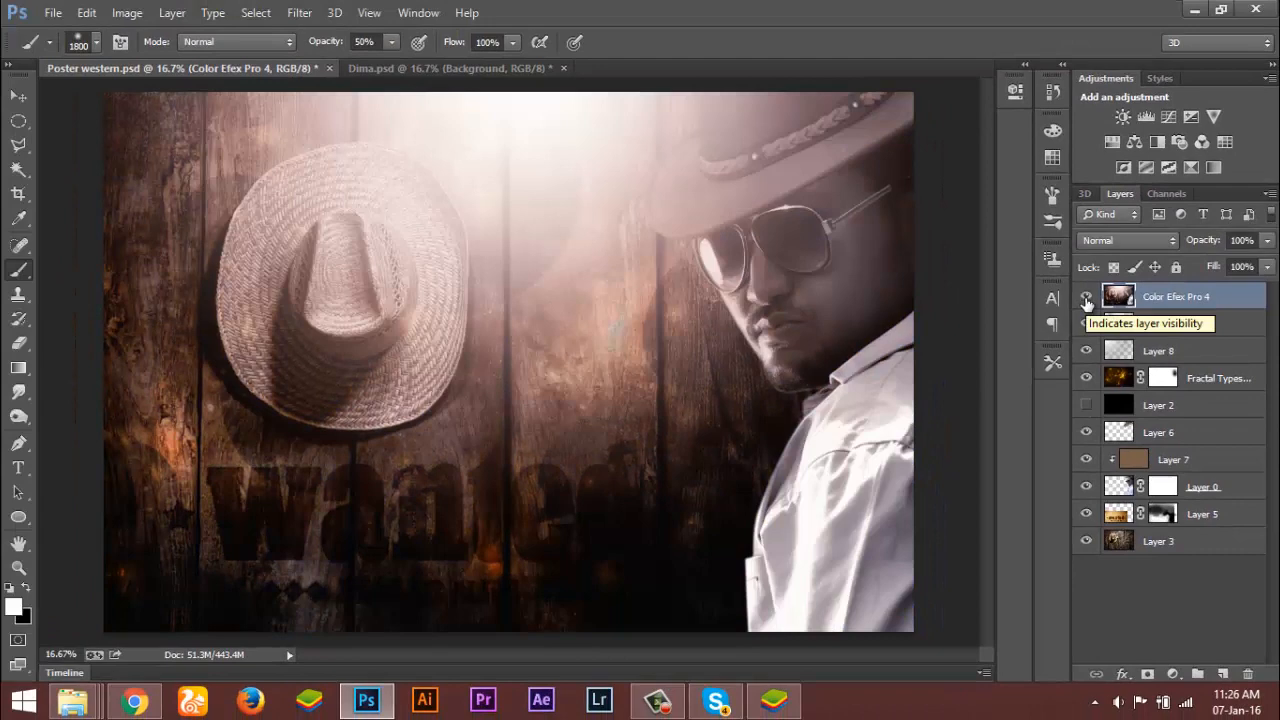
{"action": "left_click", "coordinate": [1086, 300]}
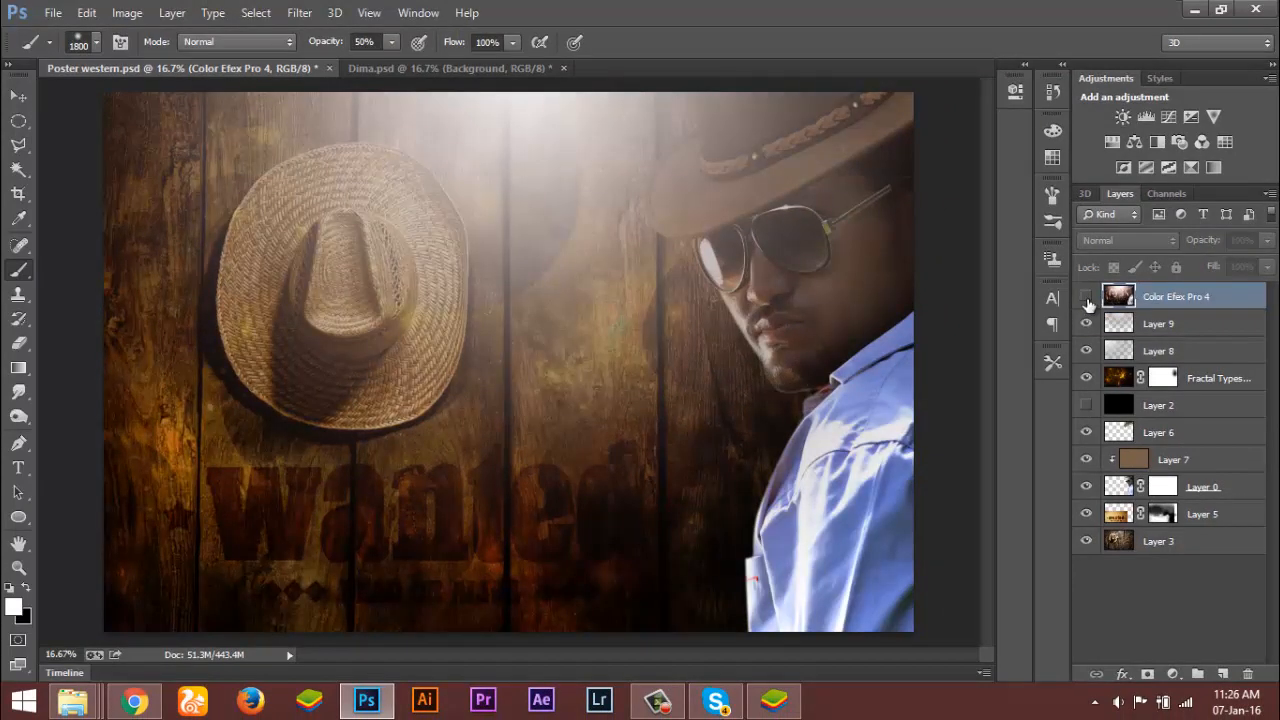
{"action": "left_click", "coordinate": [1086, 298]}
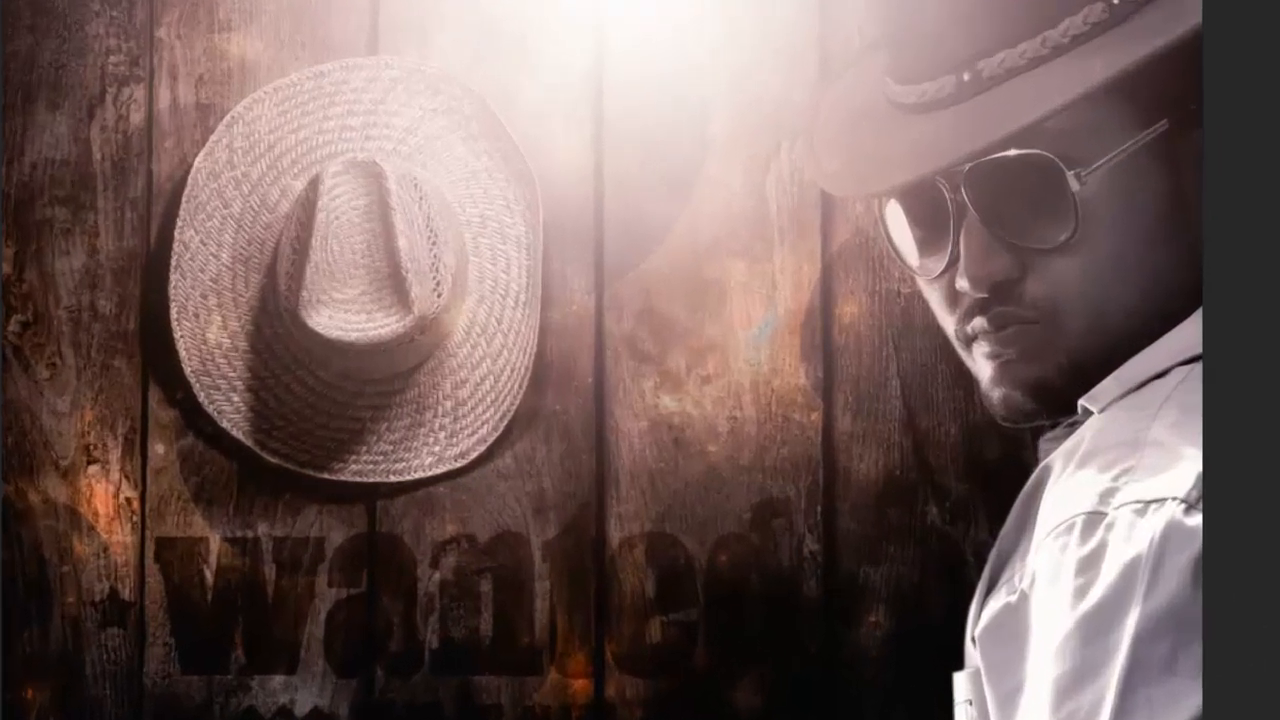
- Look through the installed third-party filter groups, including Topaz Labs and Nik Collection
{"action": "left_click", "coordinate": [299, 12]}
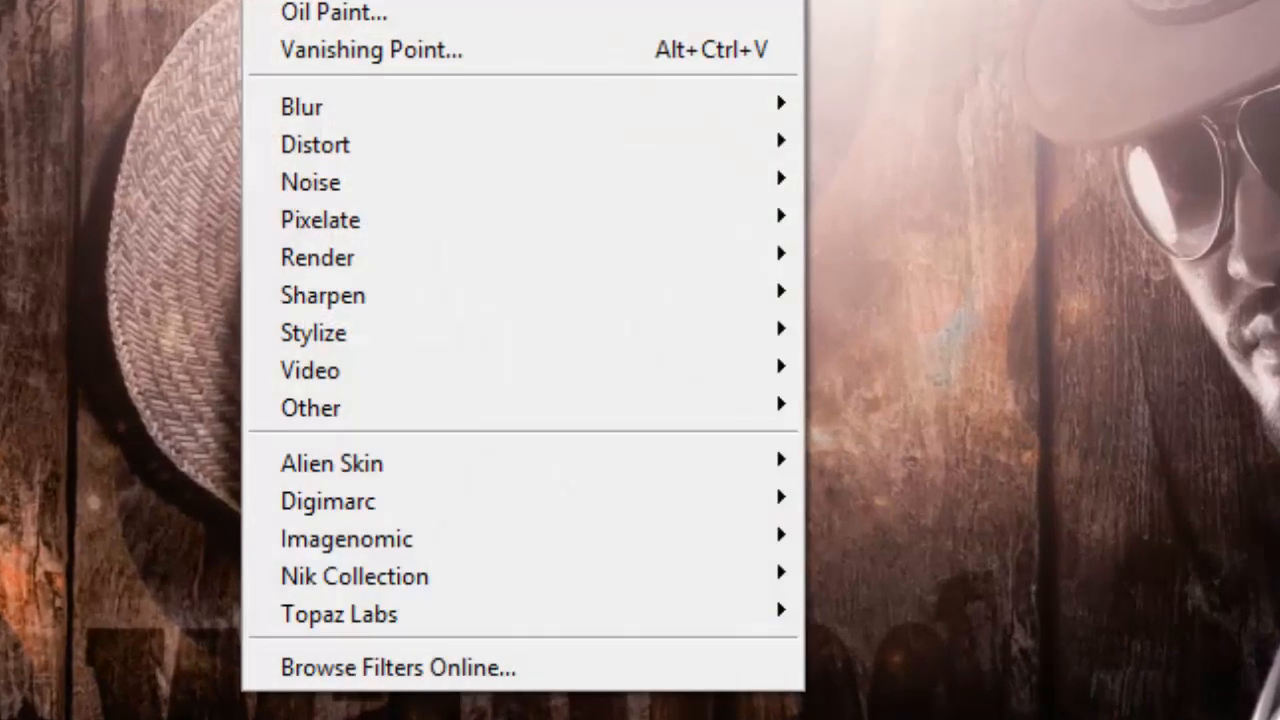
{"action": "mouse_move", "coordinate": [402, 614]}
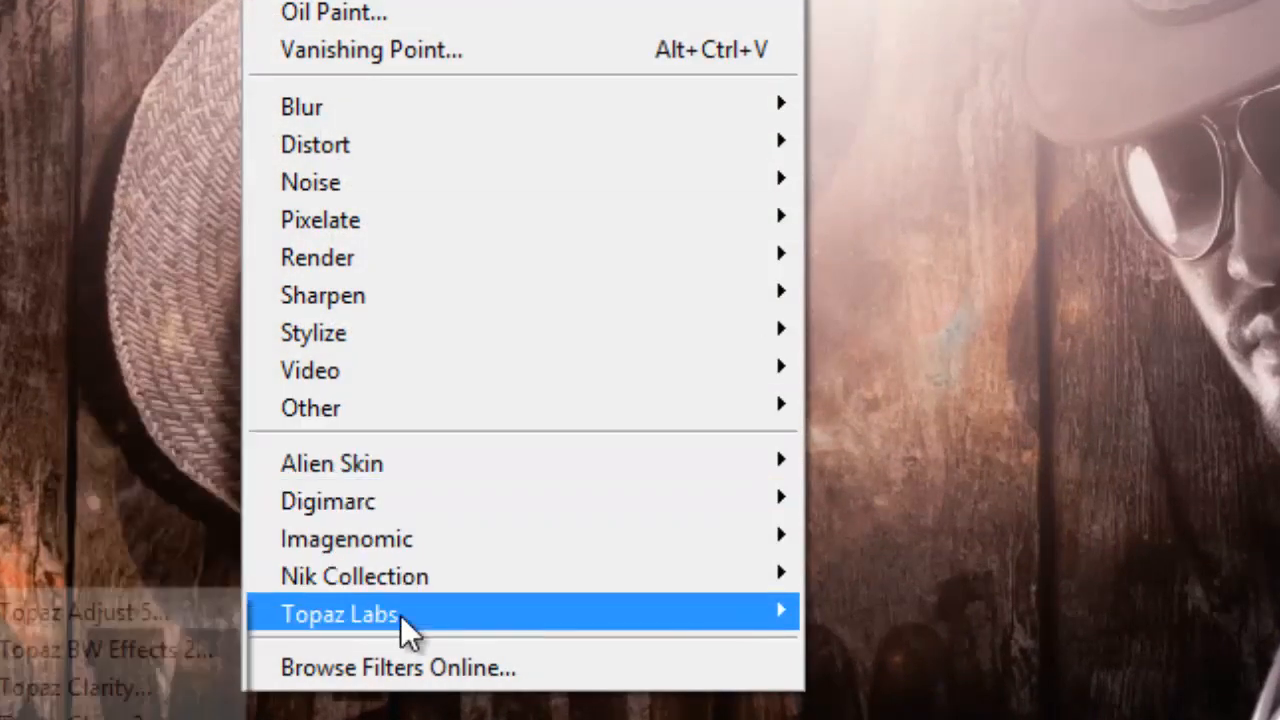
{"action": "mouse_move", "coordinate": [422, 580]}
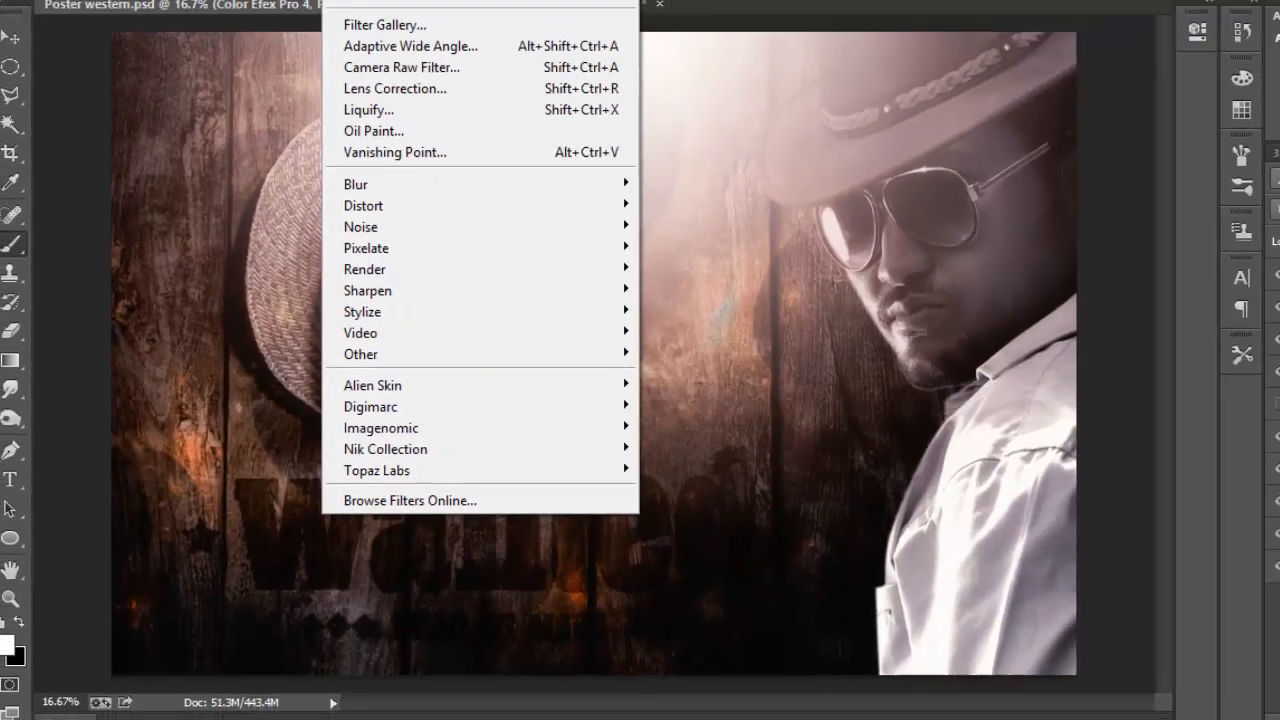
- Toggle the Color Efex Pro 4 layer's visibility to review its effect on the poster's colors, and leave it shown
{"action": "left_click", "coordinate": [1089, 300]}
{"action": "left_click", "coordinate": [1087, 298]}
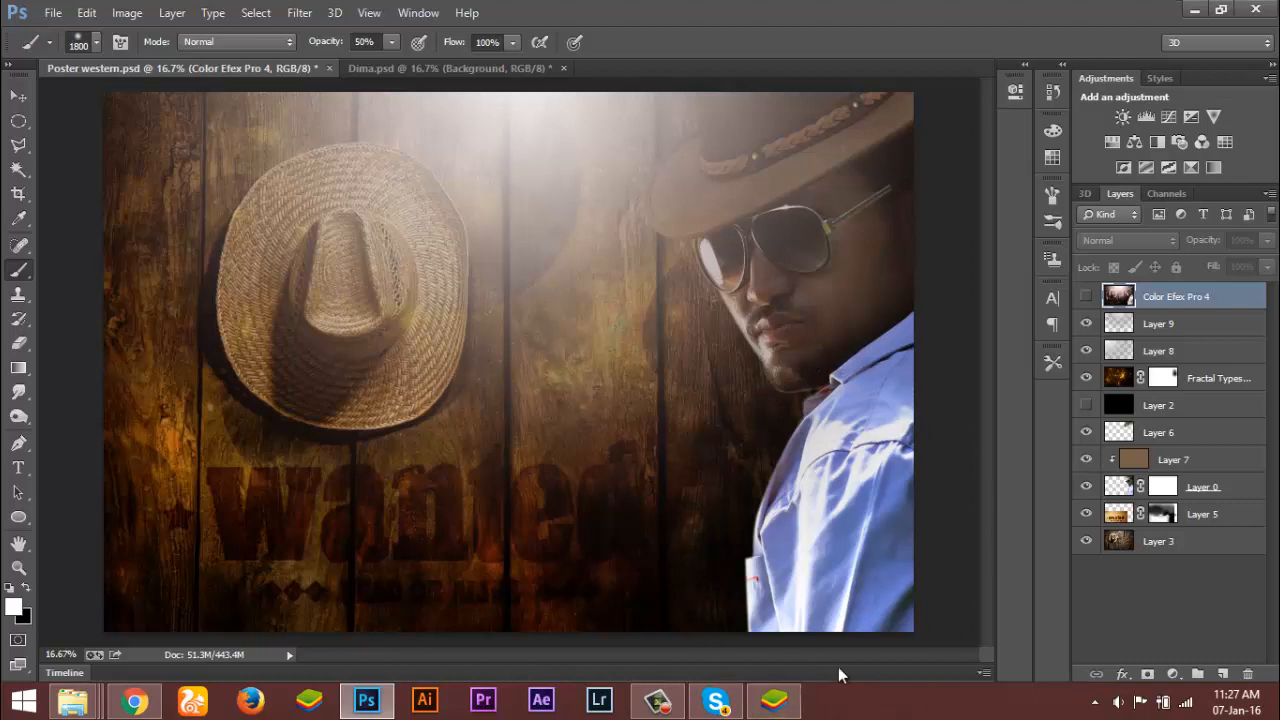
{"action": "left_click", "coordinate": [1087, 296]}
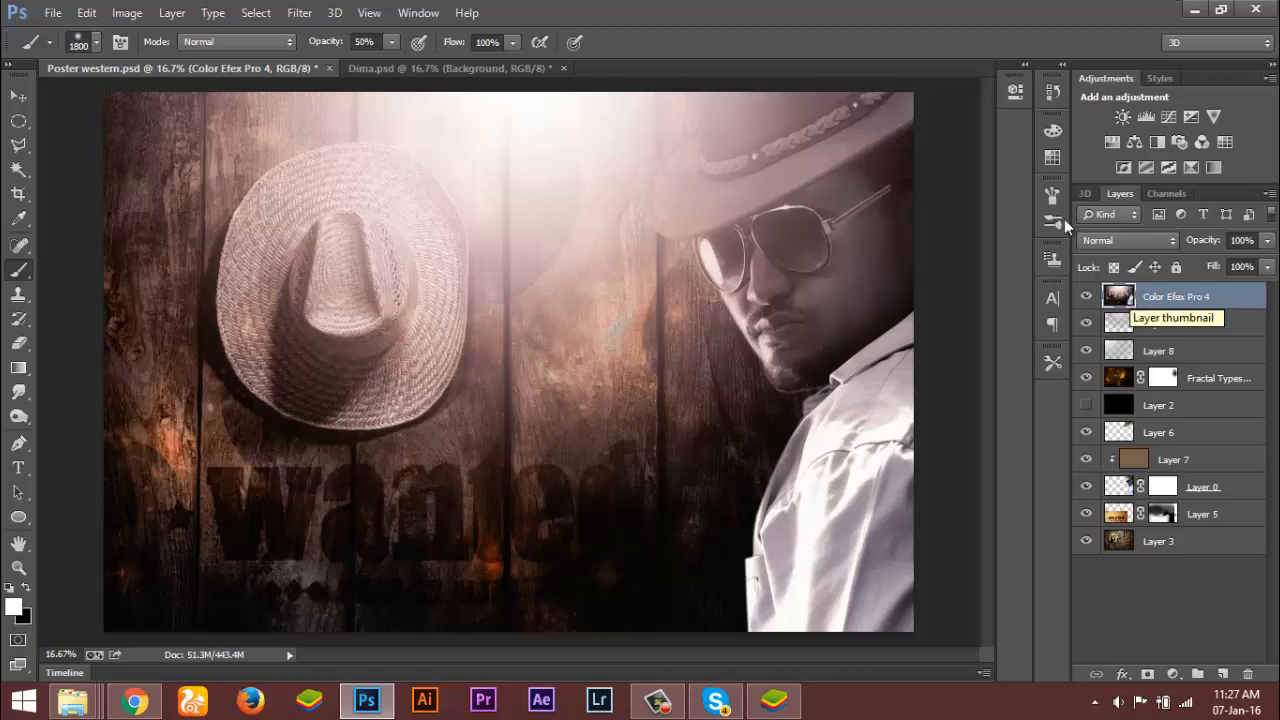
- Preview the Portrait filters in Color Efex Pro 4, including Tonal Contrast, Vignette Filter, Dark Contrasts, Glamour Glow and High Key, and cancel without applying any
{"action": "left_click", "coordinate": [299, 12]}
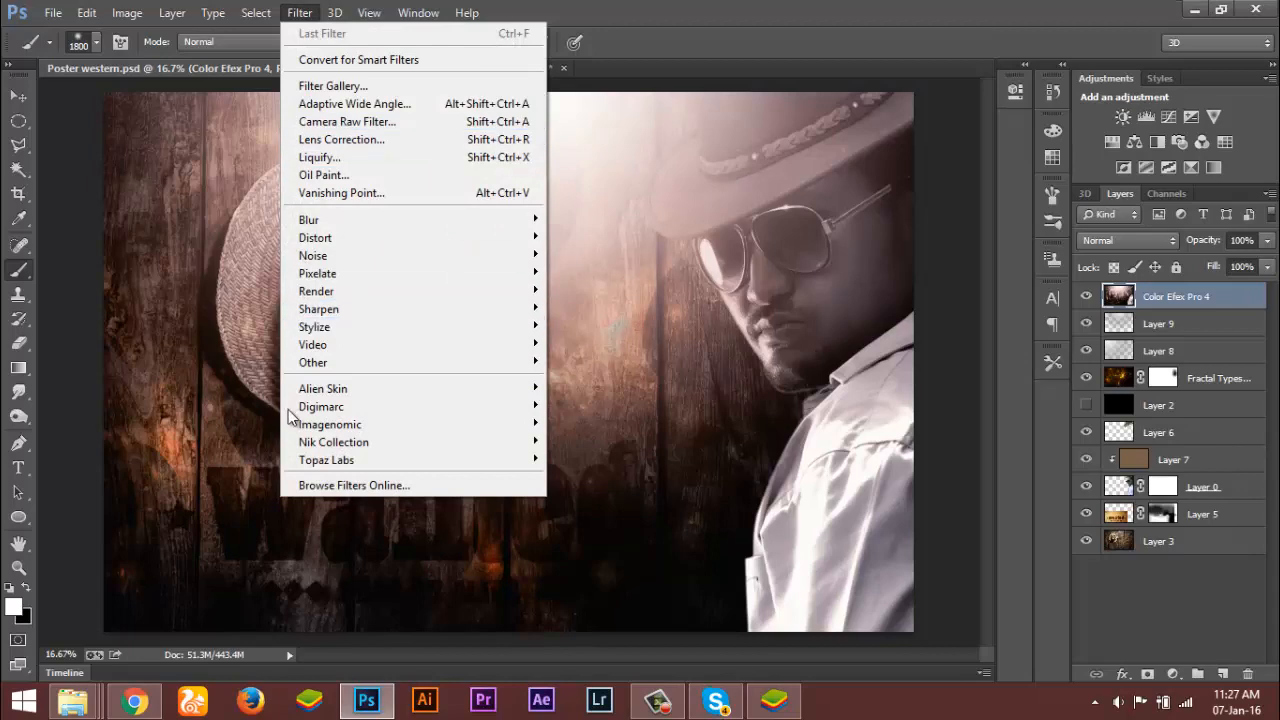
{"action": "left_click", "coordinate": [239, 459]}
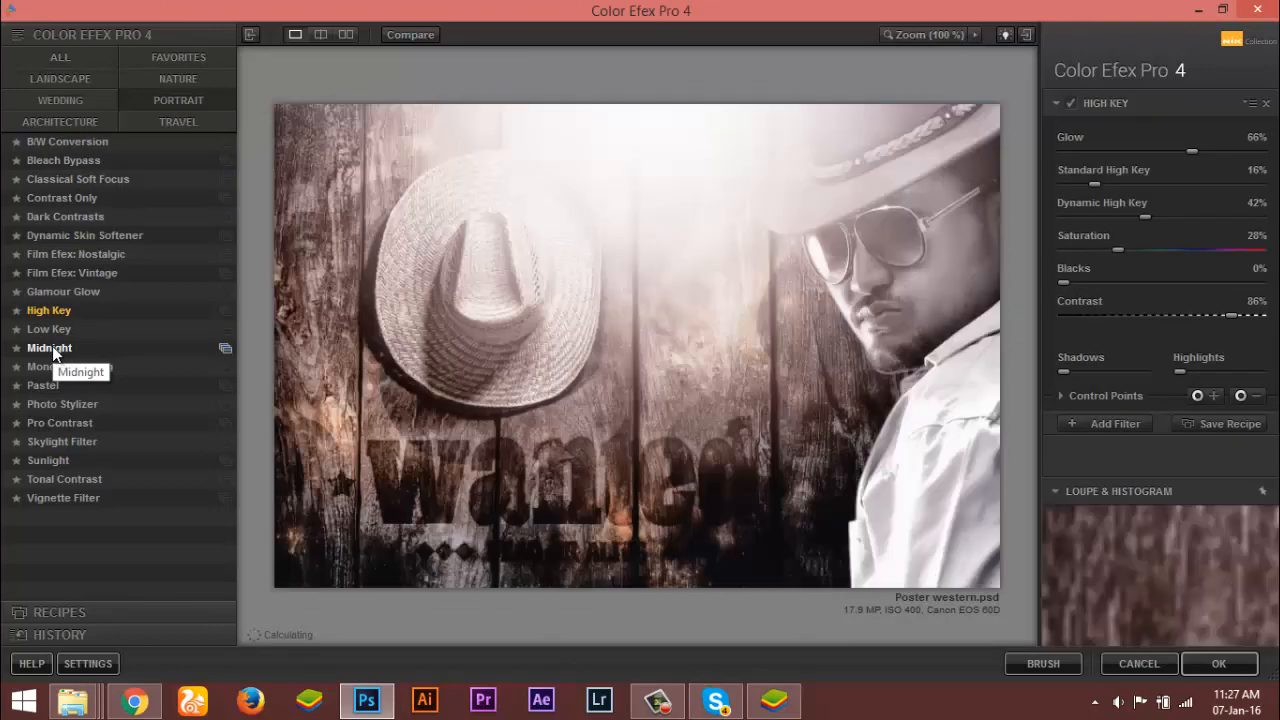
{"action": "left_click", "coordinate": [48, 460]}
{"action": "left_click", "coordinate": [67, 484]}
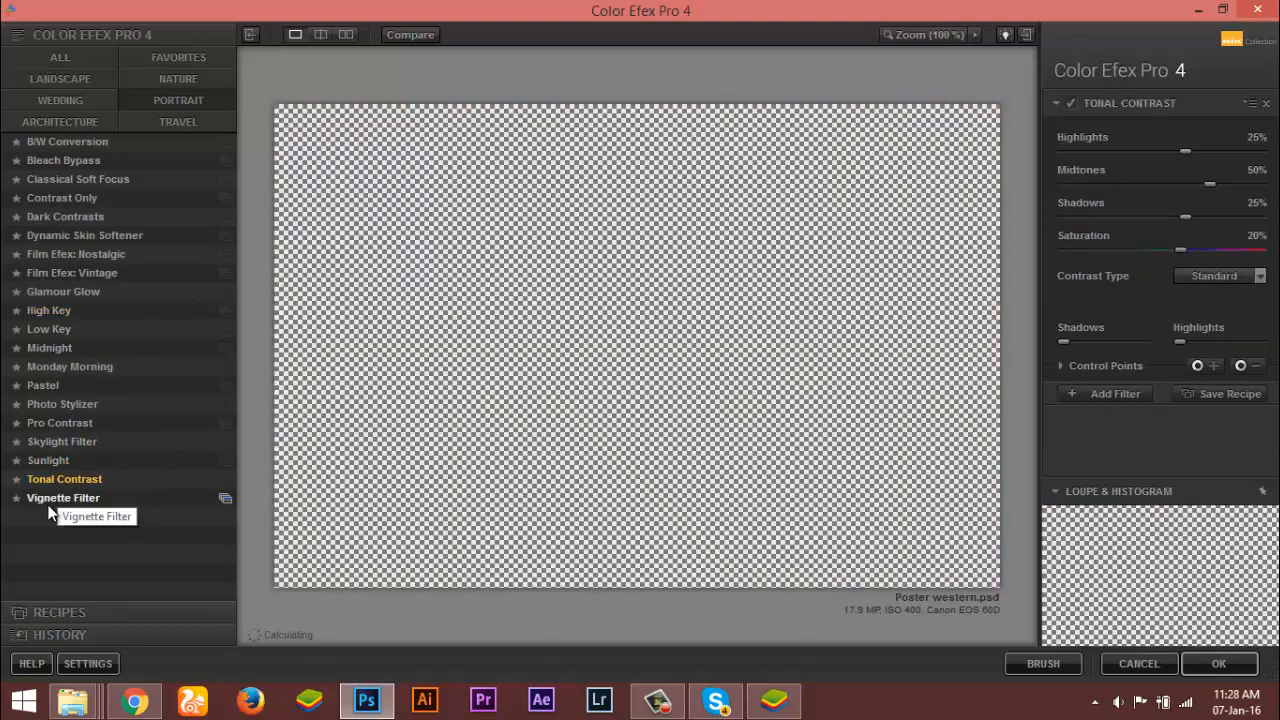
{"action": "left_click", "coordinate": [46, 500]}
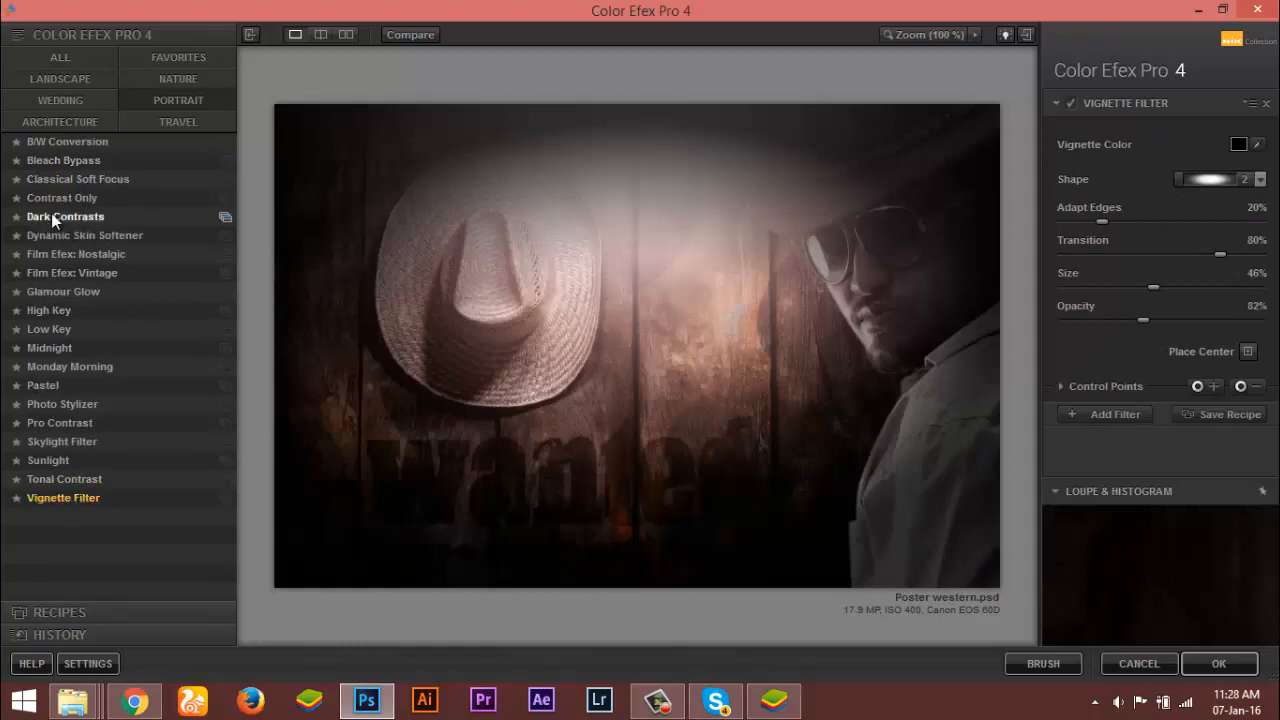
{"action": "left_click", "coordinate": [50, 216]}
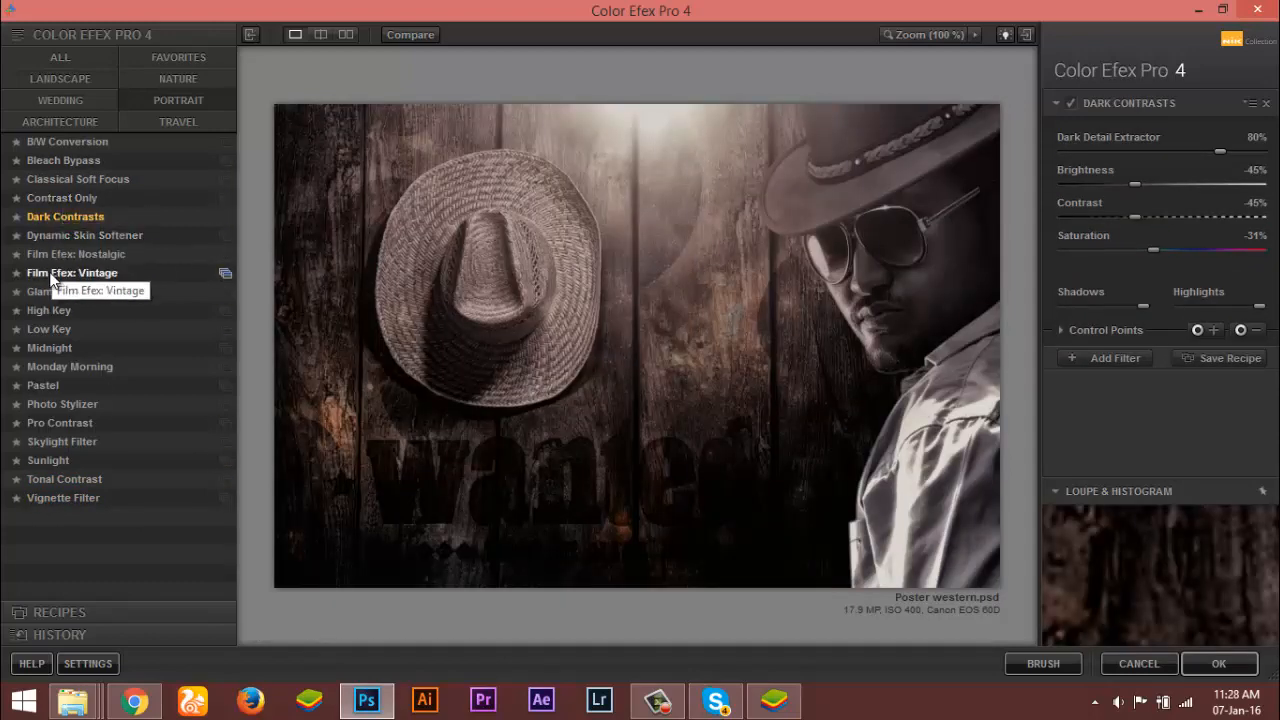
{"action": "left_click", "coordinate": [50, 272]}
{"action": "left_click", "coordinate": [45, 298]}
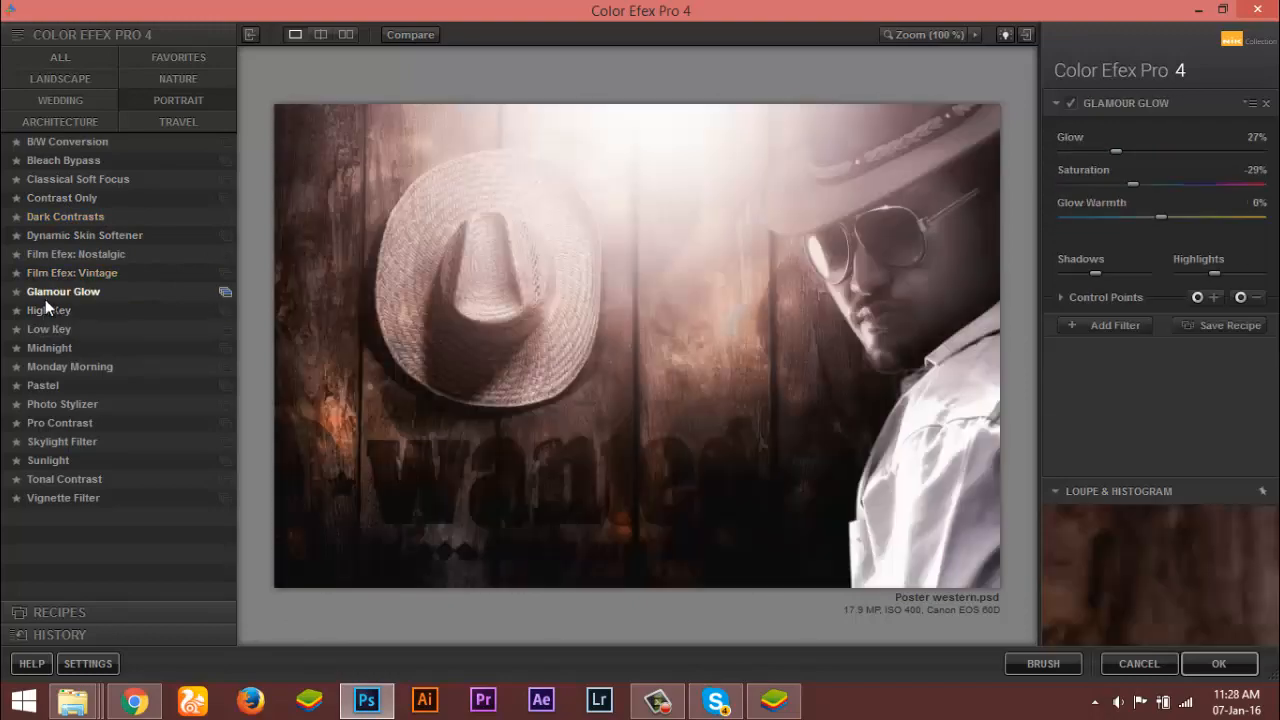
{"action": "left_click", "coordinate": [36, 313]}
{"action": "left_click", "coordinate": [18, 366]}
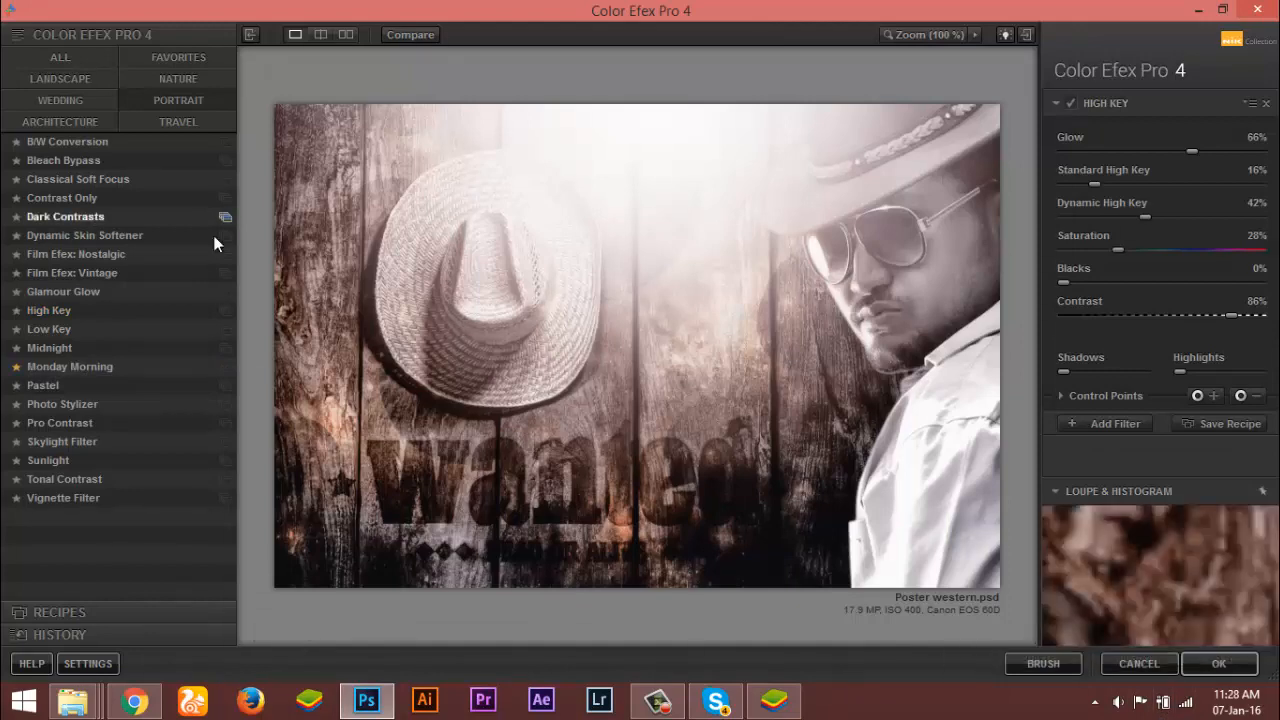
{"action": "left_click", "coordinate": [1132, 666]}
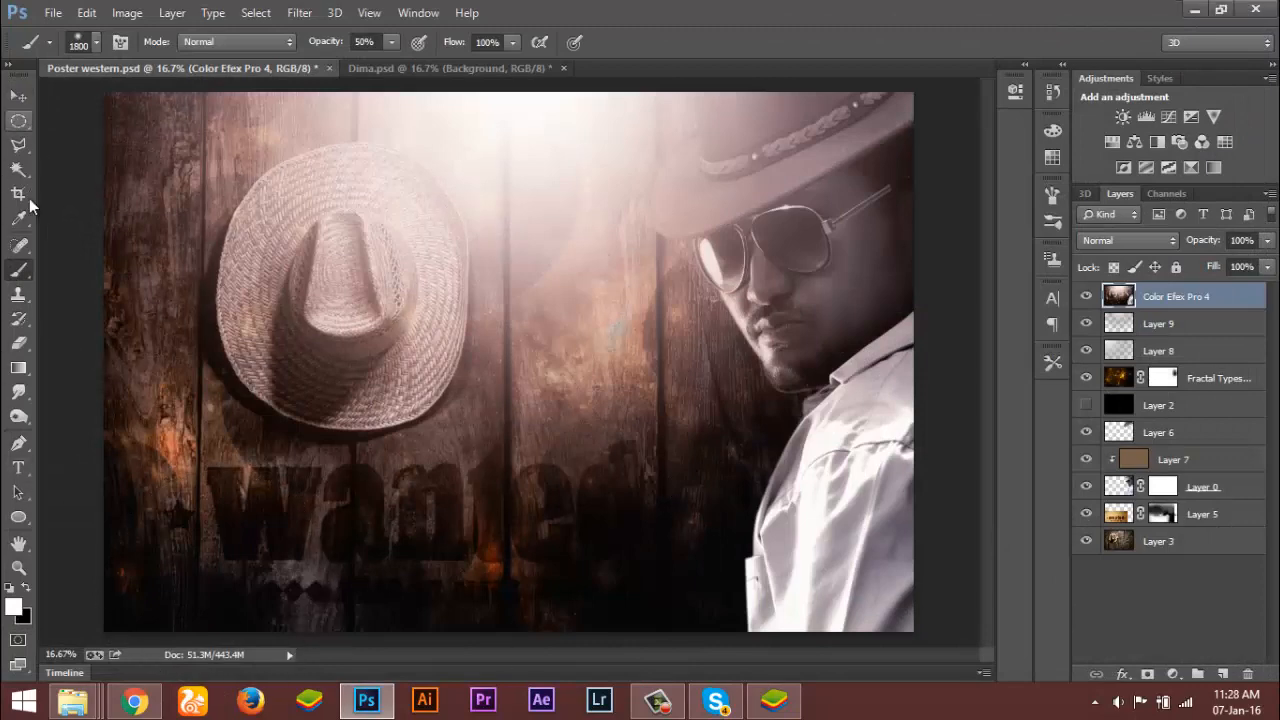
- Switch to the Move tool and compare the poster with the Color Efex Pro 4 layer hidden and shown, leaving it shown
{"action": "key", "text": "v"}
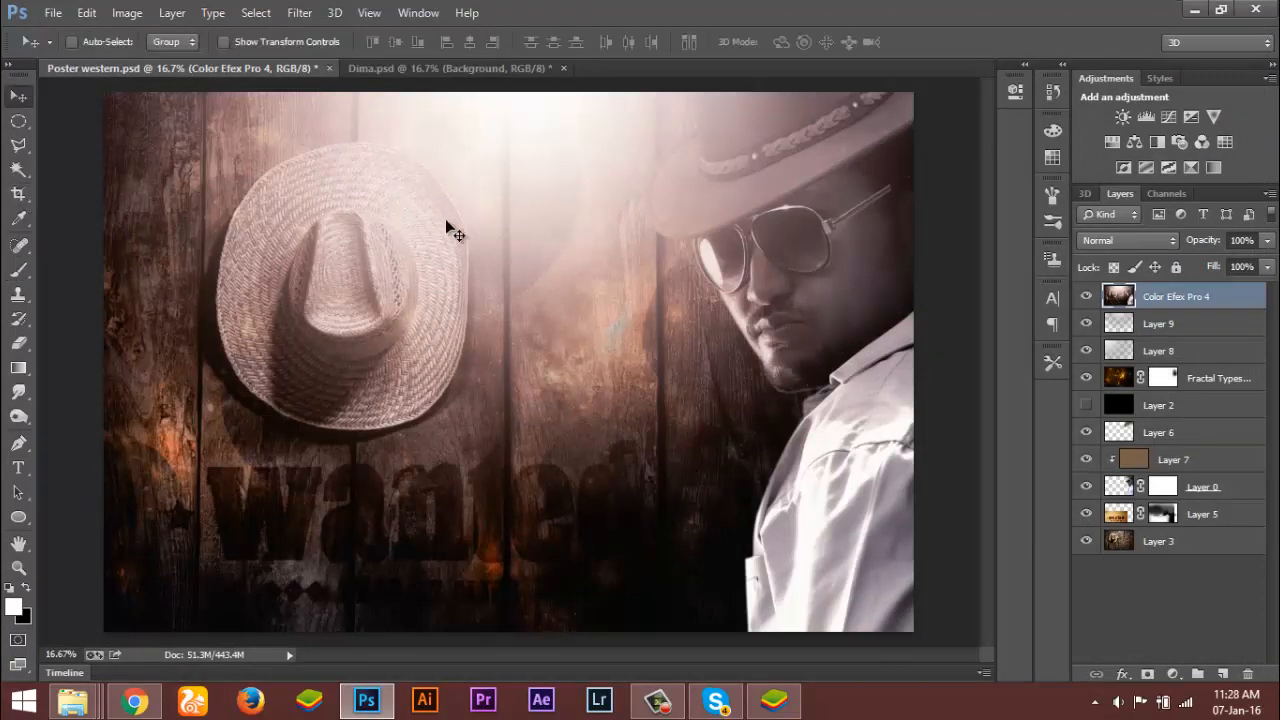
{"action": "left_click", "coordinate": [1087, 296]}
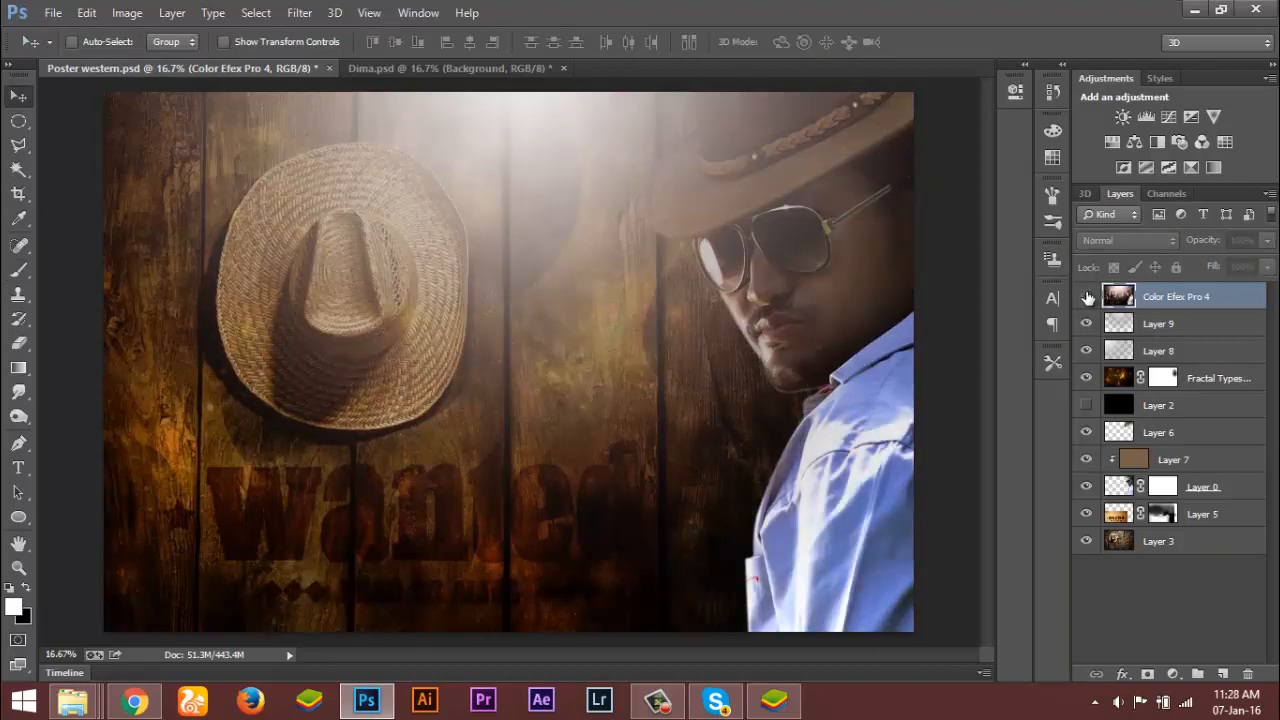
{"action": "left_click", "coordinate": [1087, 296]}
{"action": "left_click", "coordinate": [1087, 296]}
{"action": "left_click", "coordinate": [1087, 296]}
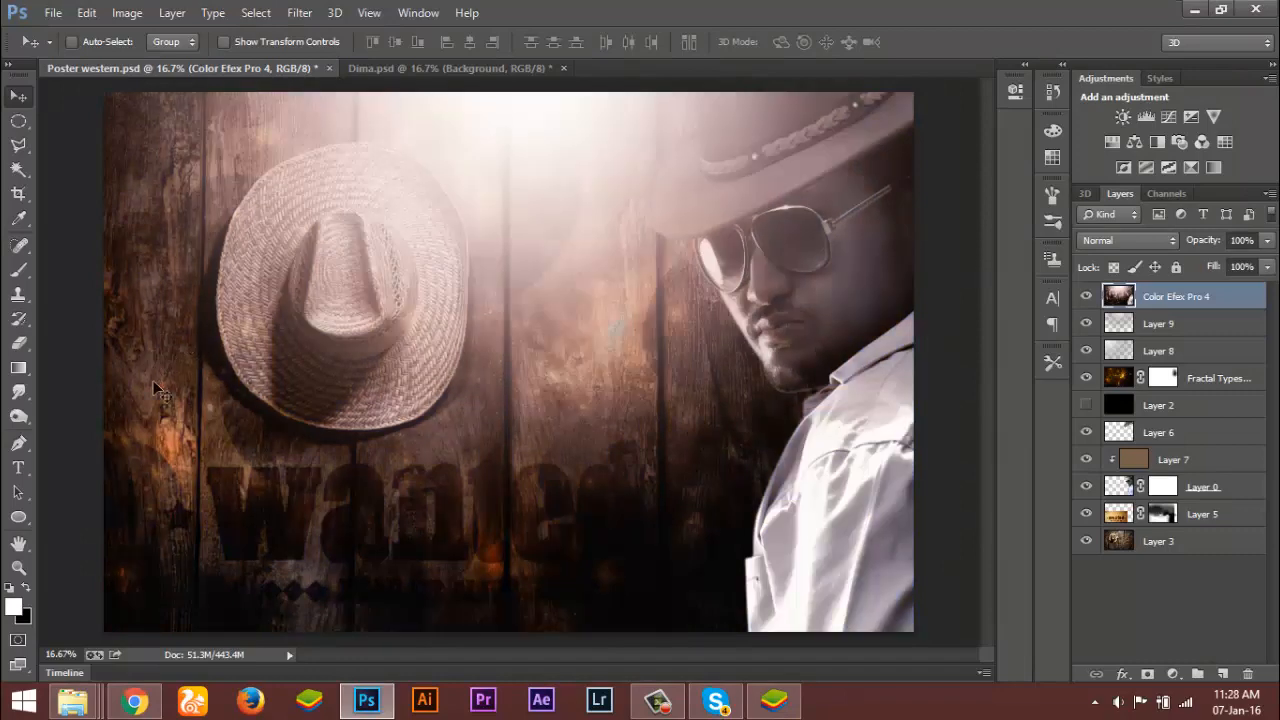
- Hide the Color Efex Pro 4 layer and inspect Layer 0 and its clipped brown Layer 7
{"action": "left_click", "coordinate": [1087, 296]}
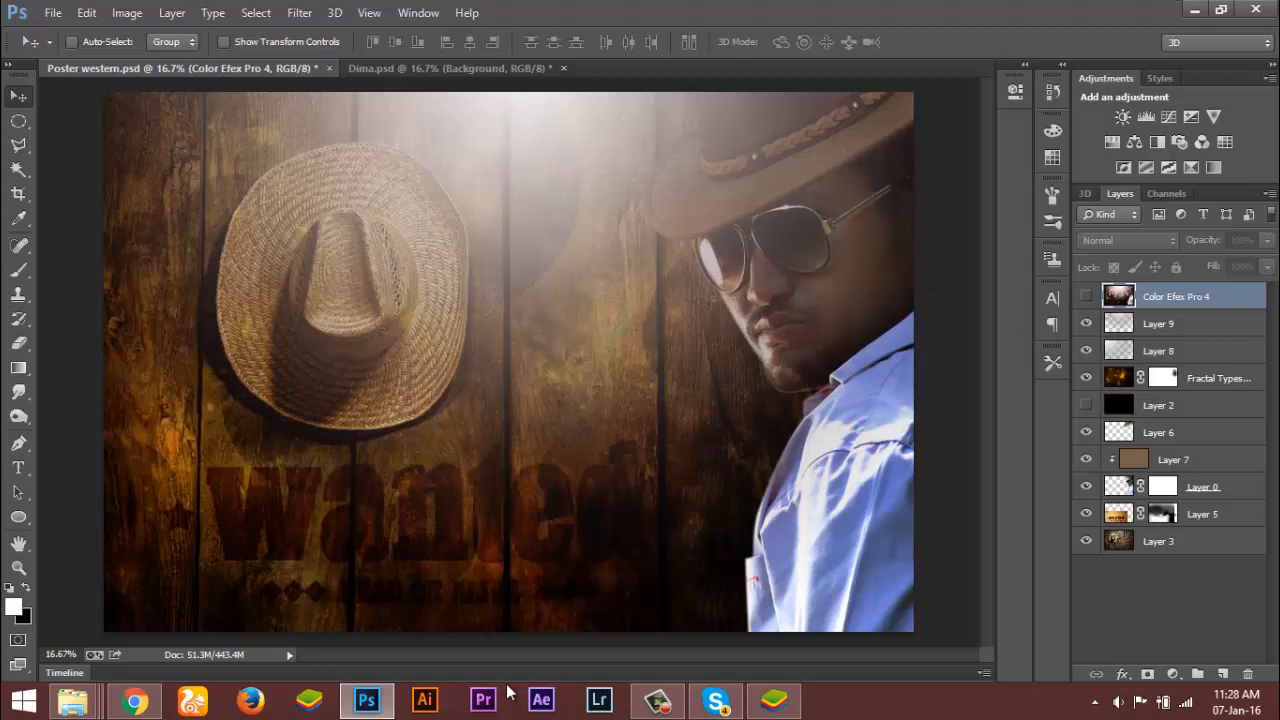
{"action": "left_click", "coordinate": [1114, 459]}
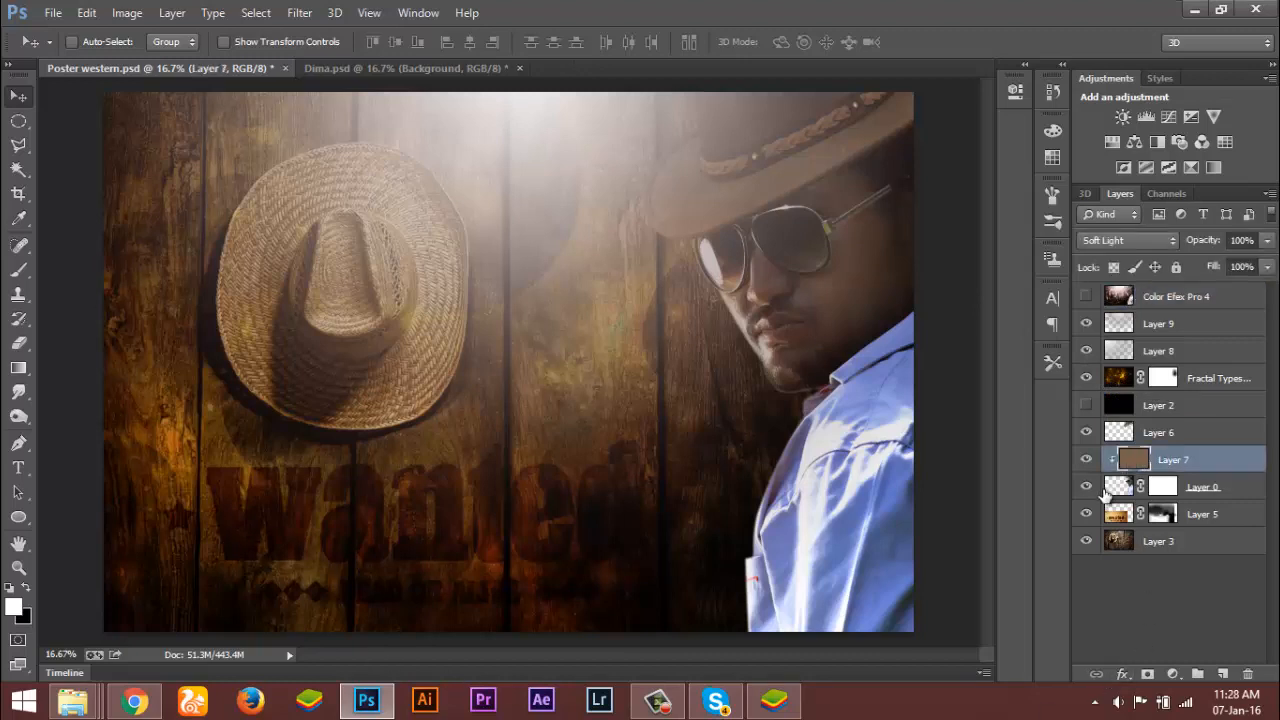
{"action": "left_click", "coordinate": [1118, 487]}
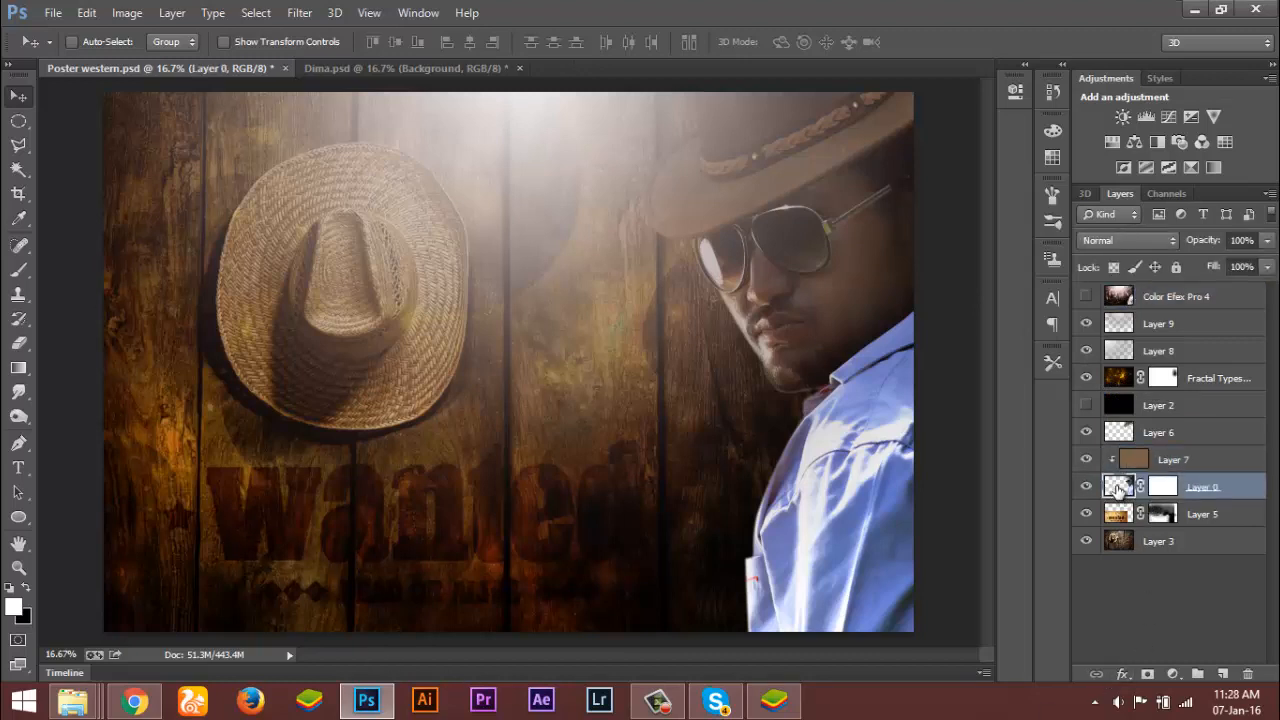
{"action": "left_click", "coordinate": [1146, 459]}
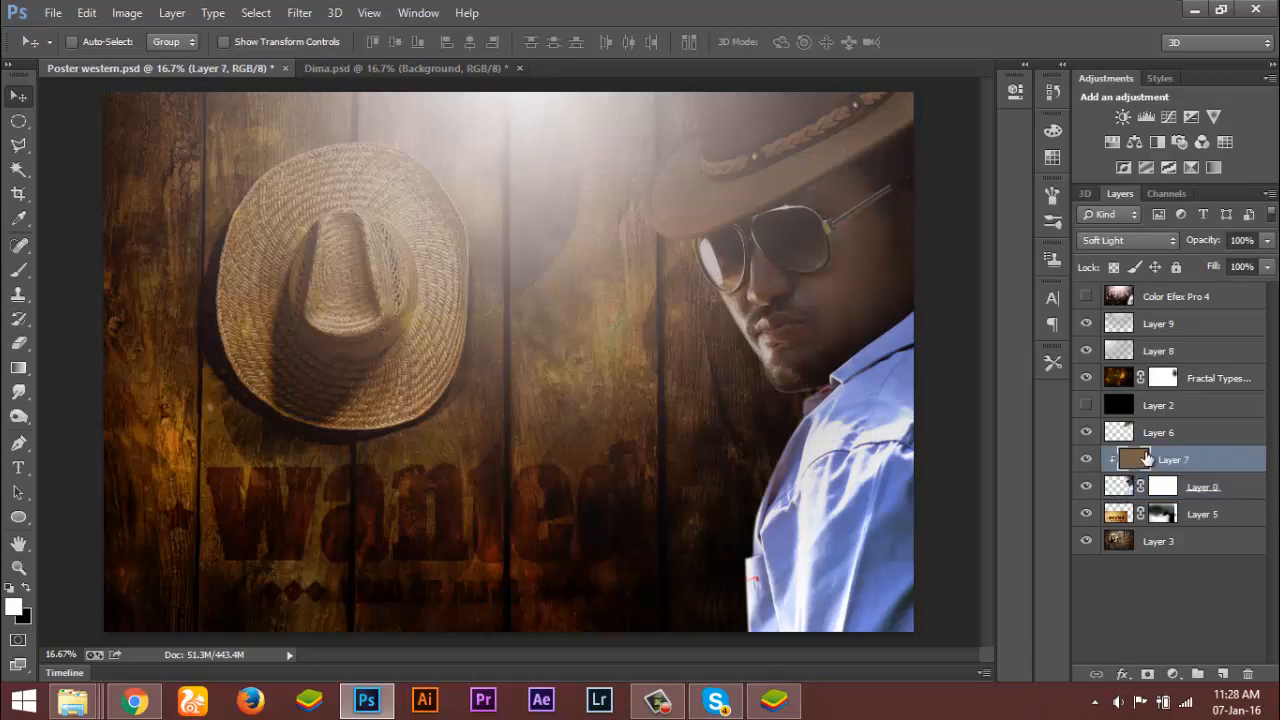
- Reselect the Color Efex Pro 4 layer and toggle it for a before-and-after comparison of the grading, ending with it shown
{"action": "left_click", "coordinate": [1127, 298]}
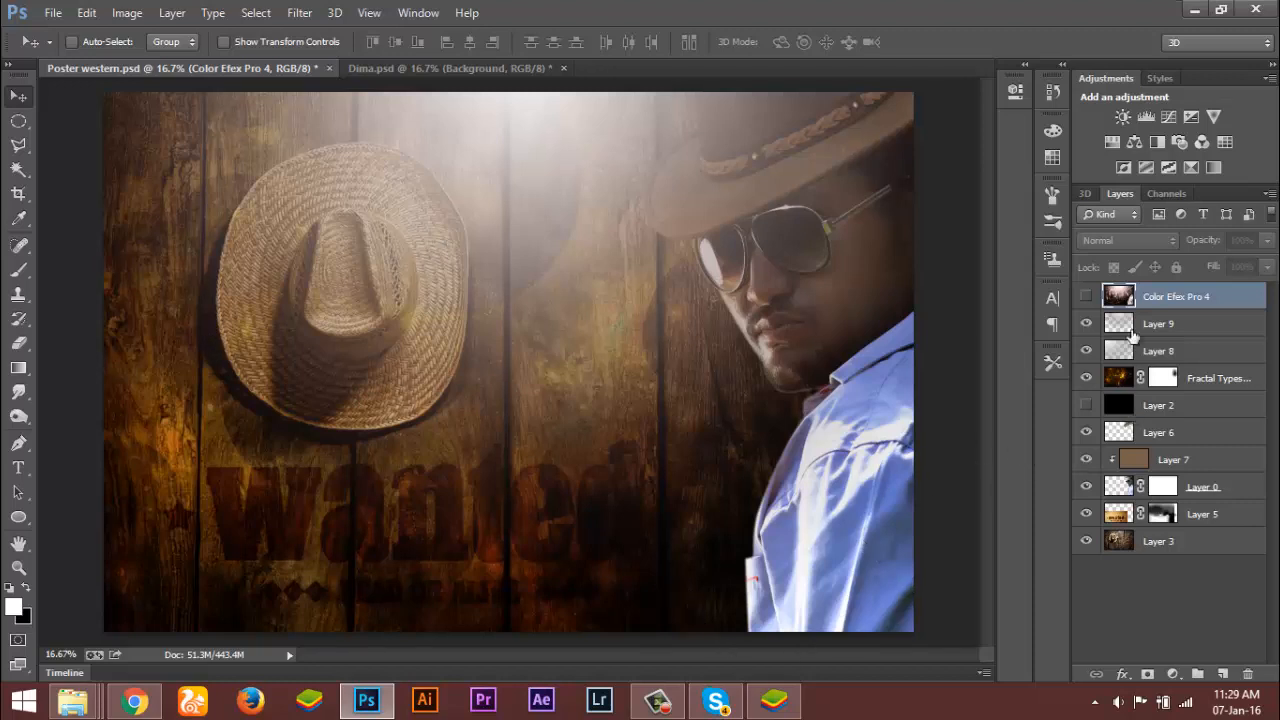
{"action": "left_click", "coordinate": [1085, 297]}
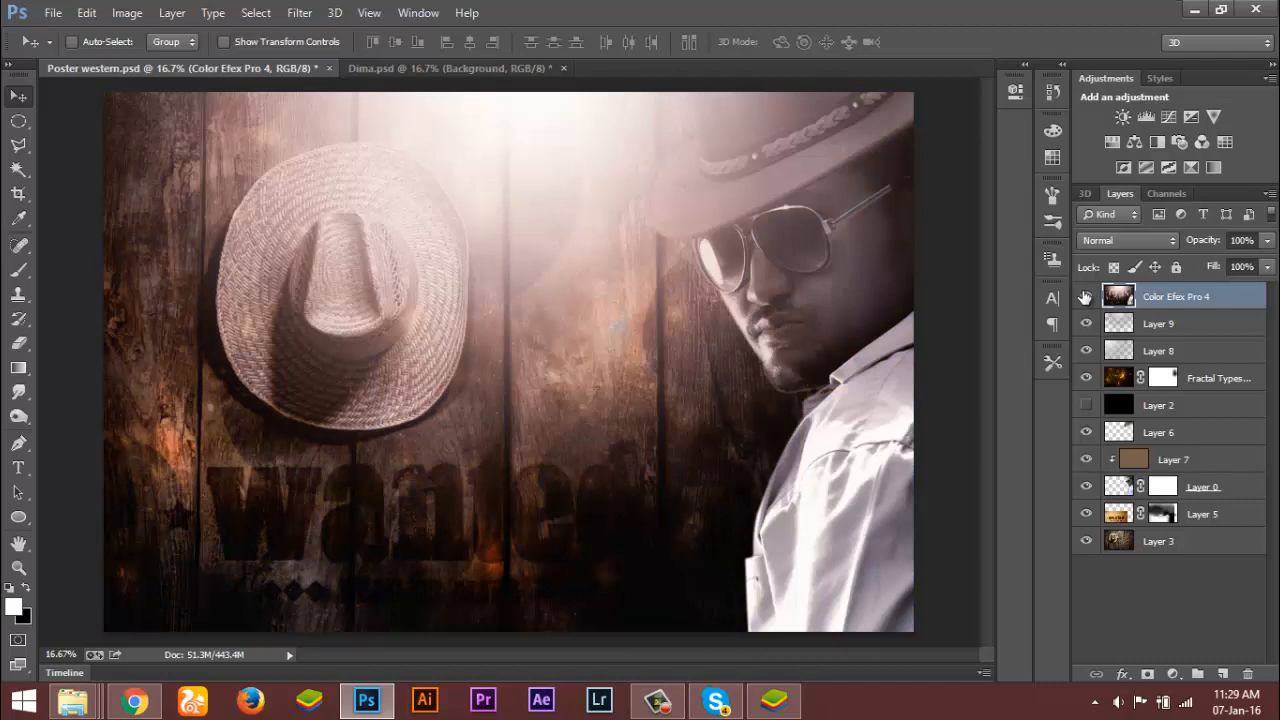
{"action": "left_click", "coordinate": [1085, 297]}
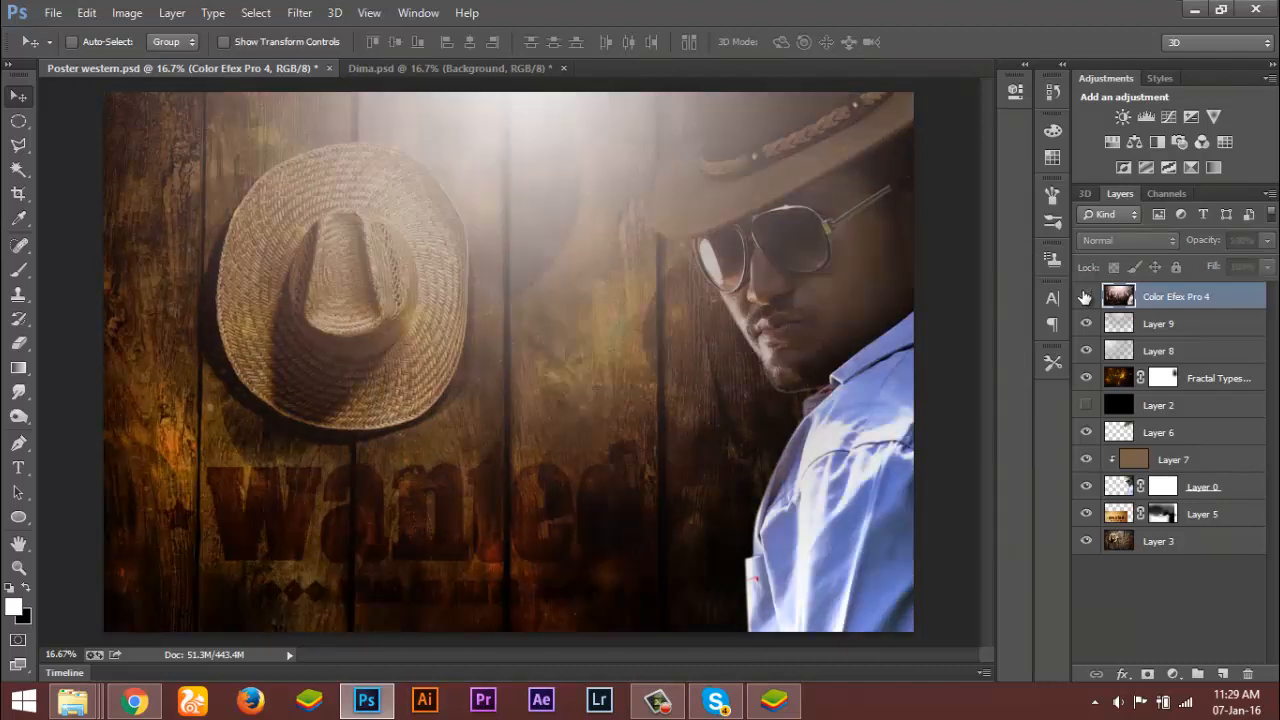
{"action": "left_click", "coordinate": [1085, 297]}
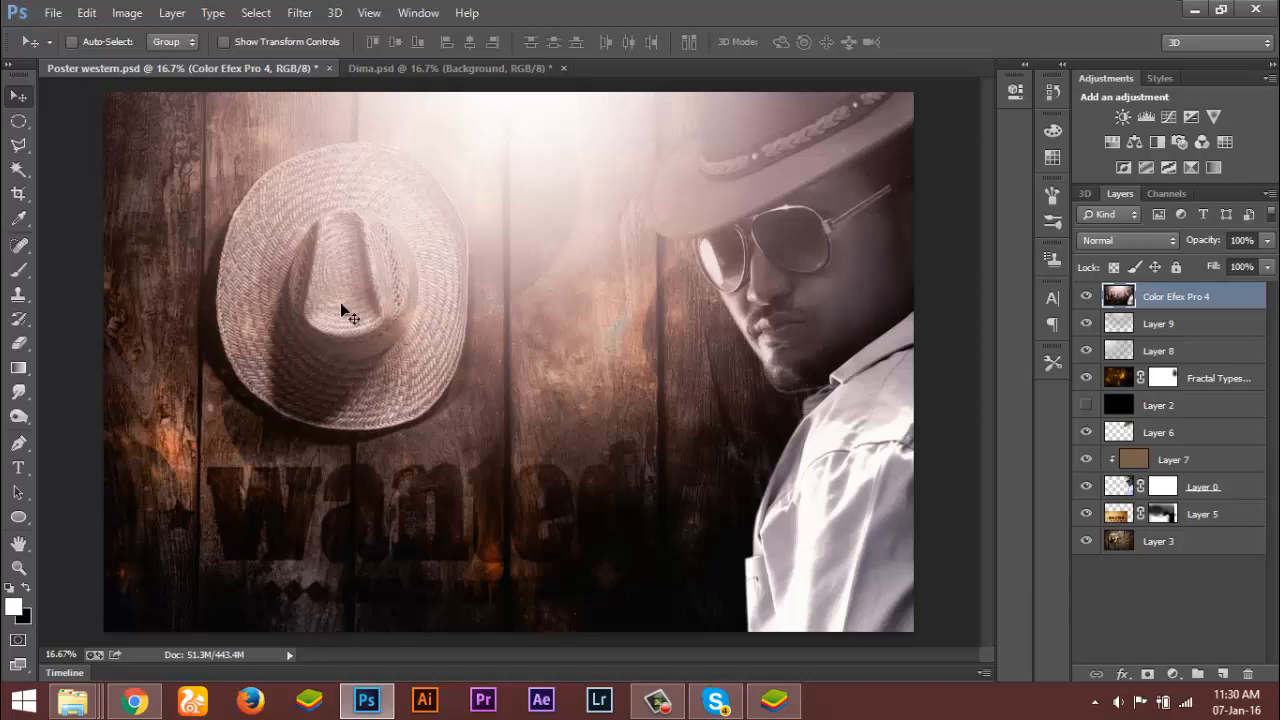
- Switch to Dima.psd, compare the portrait with and without the Background copy layer, and select that layer
{"action": "left_click", "coordinate": [376, 68]}
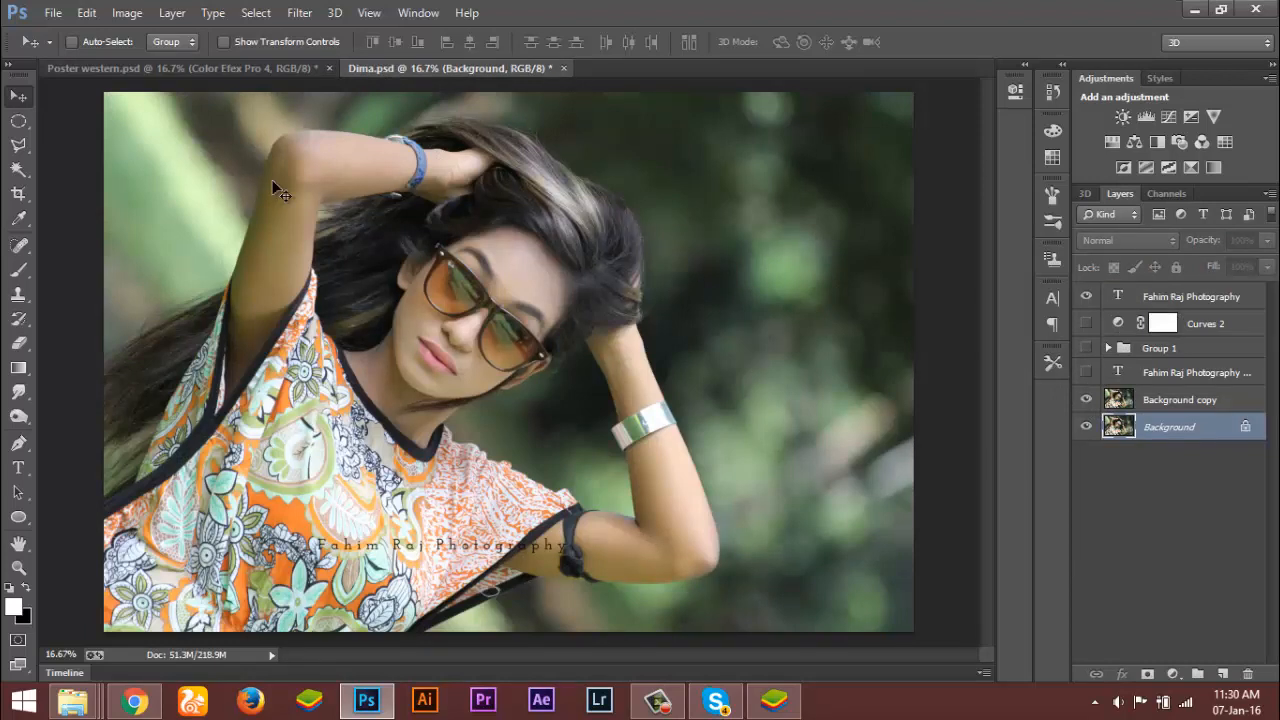
{"action": "left_click", "coordinate": [1087, 400]}
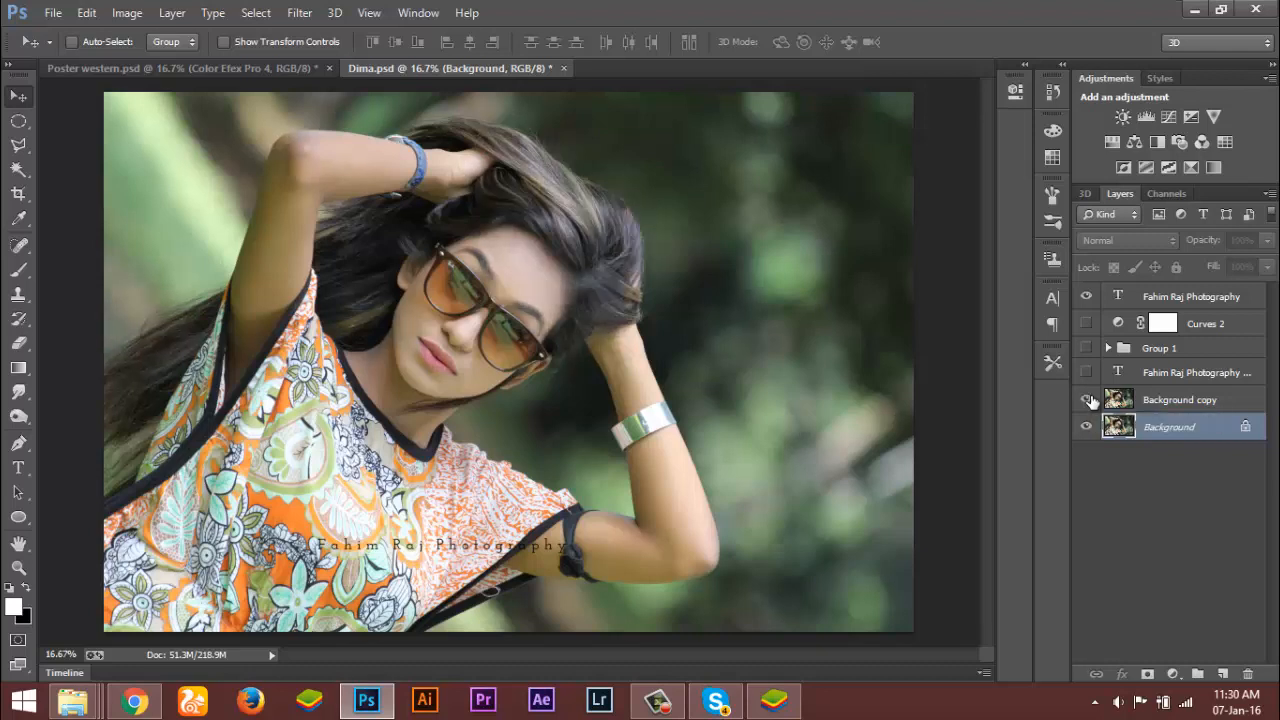
{"action": "left_click", "coordinate": [1088, 400]}
{"action": "left_click", "coordinate": [1155, 400]}
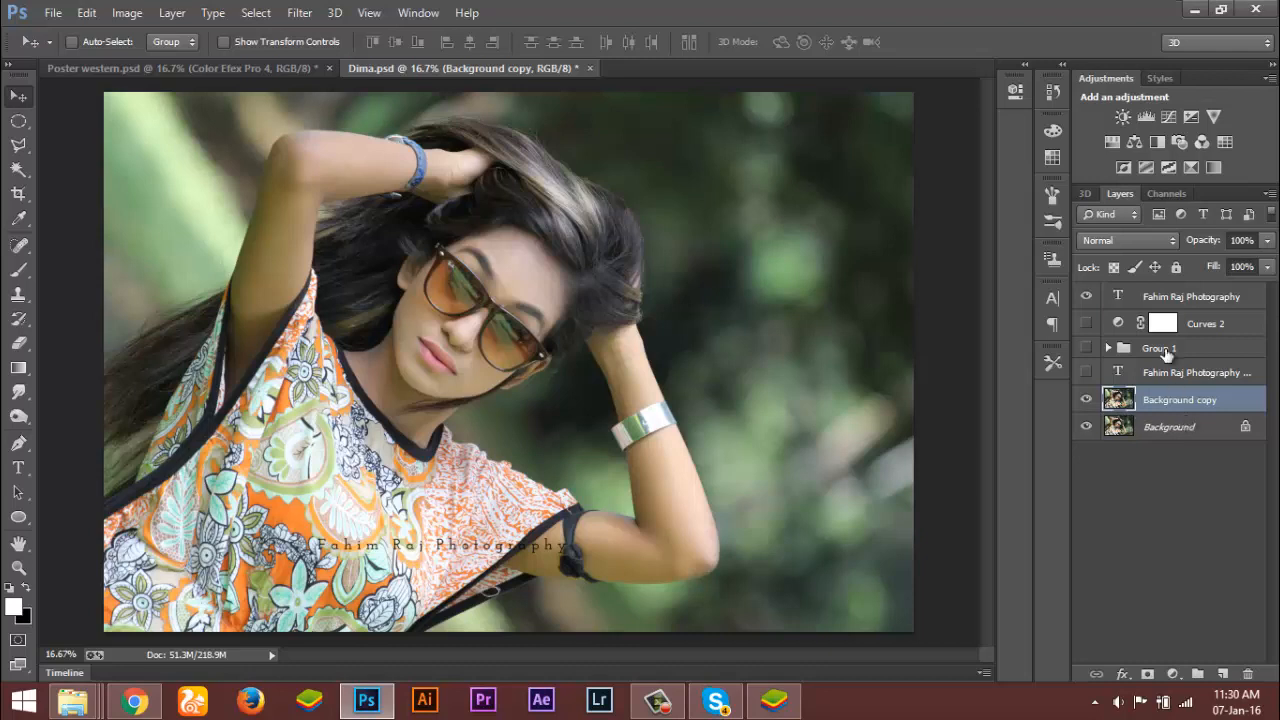
- Compare the portrait with and without Group 1, leave the group hidden, and return to Poster western.psd
{"action": "left_click", "coordinate": [1087, 348]}
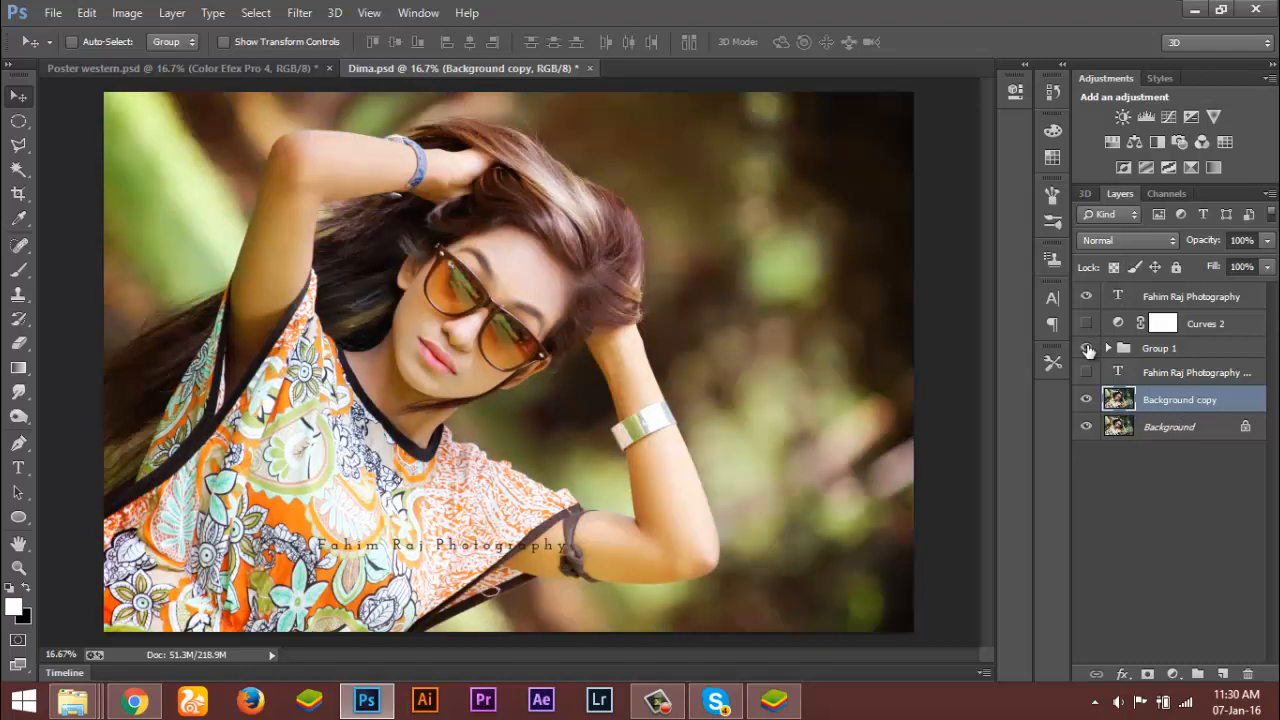
{"action": "left_click", "coordinate": [1087, 348]}
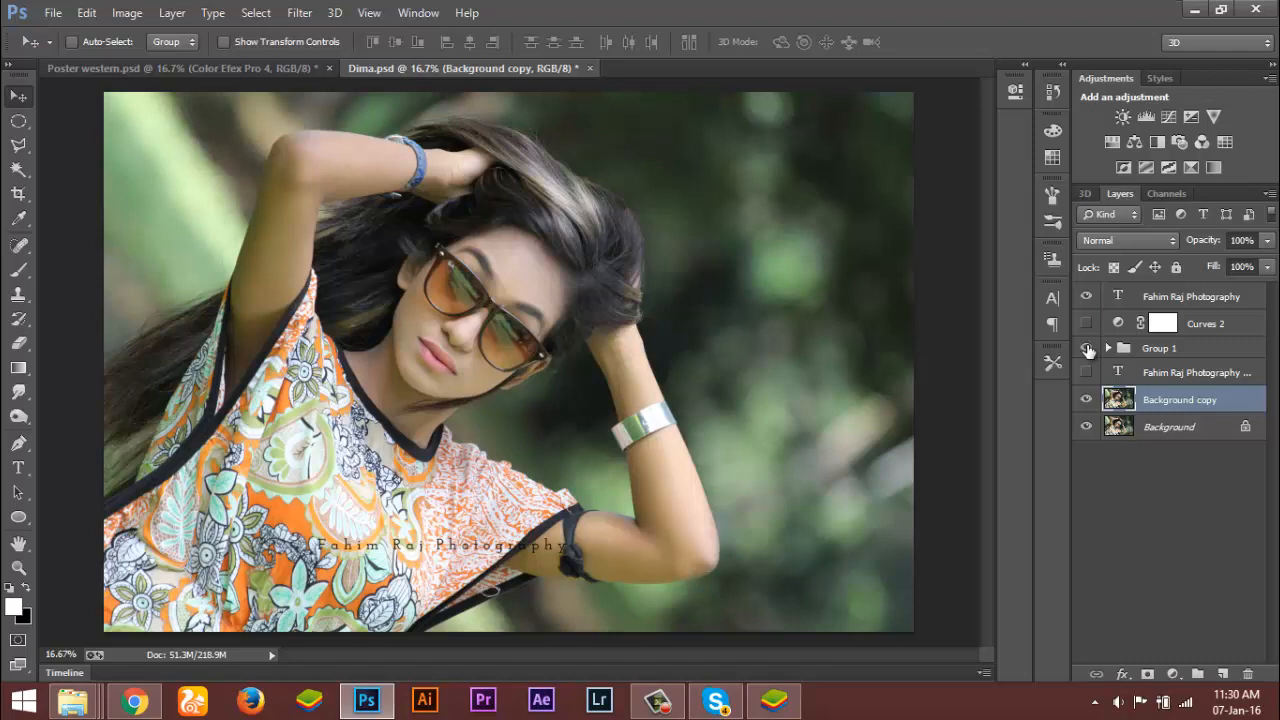
{"action": "left_click", "coordinate": [1087, 348]}
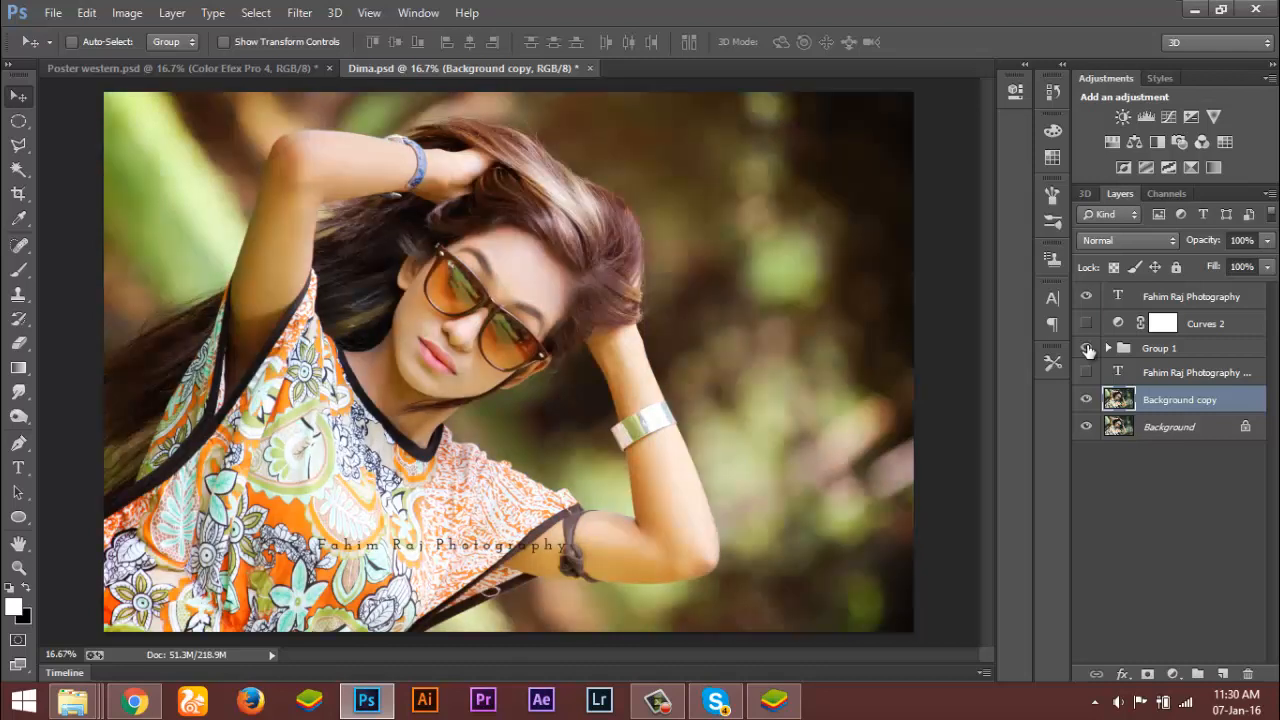
{"action": "left_click", "coordinate": [1087, 348]}
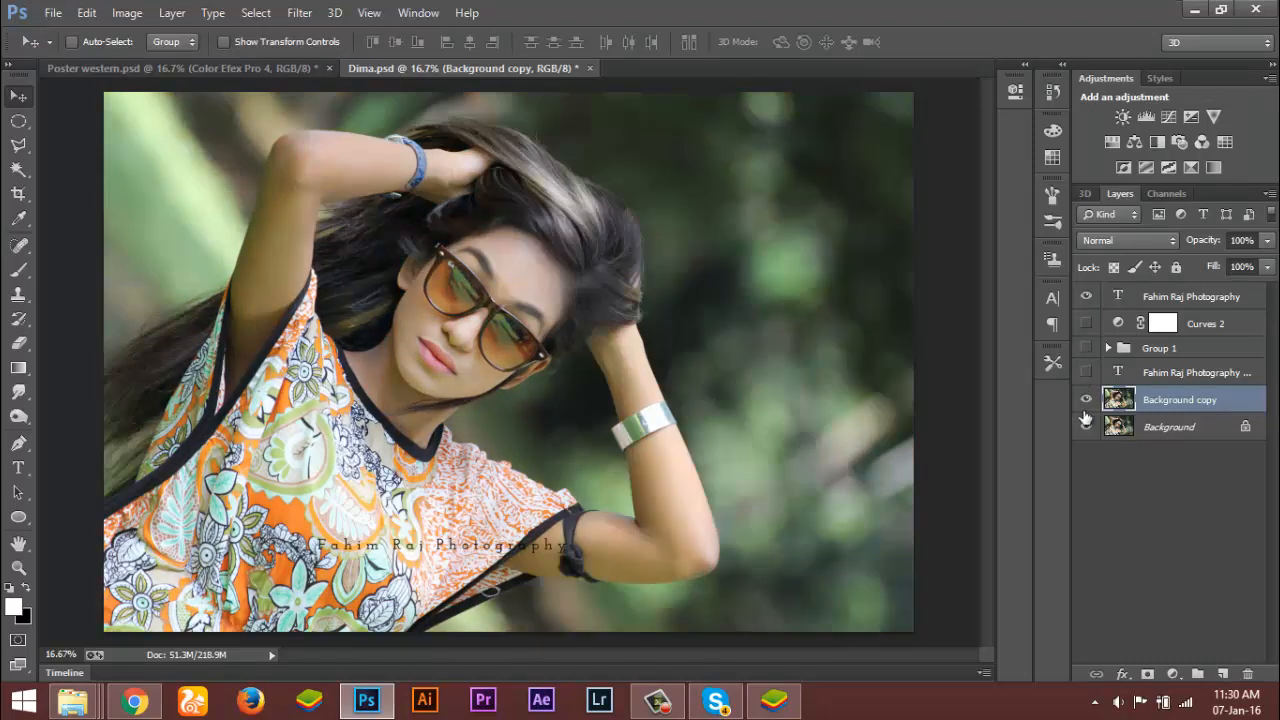
{"action": "left_click", "coordinate": [179, 66]}
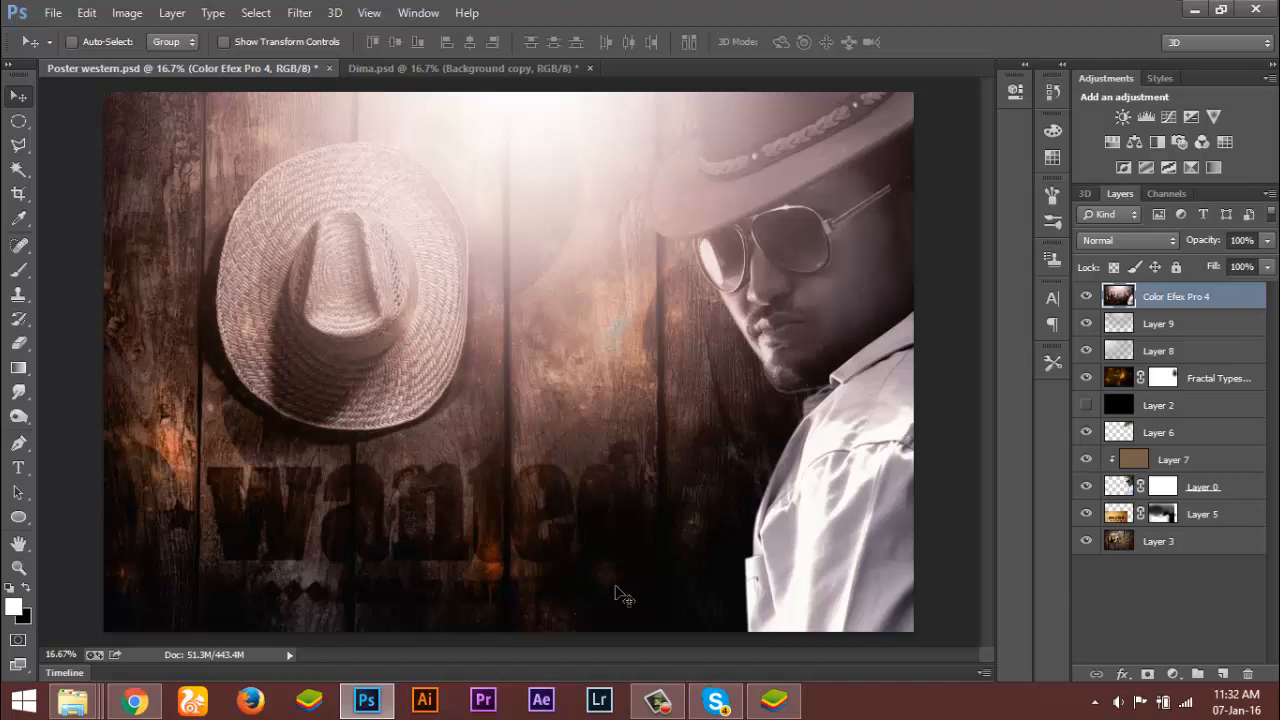
{"action": "left_click", "coordinate": [658, 700]}
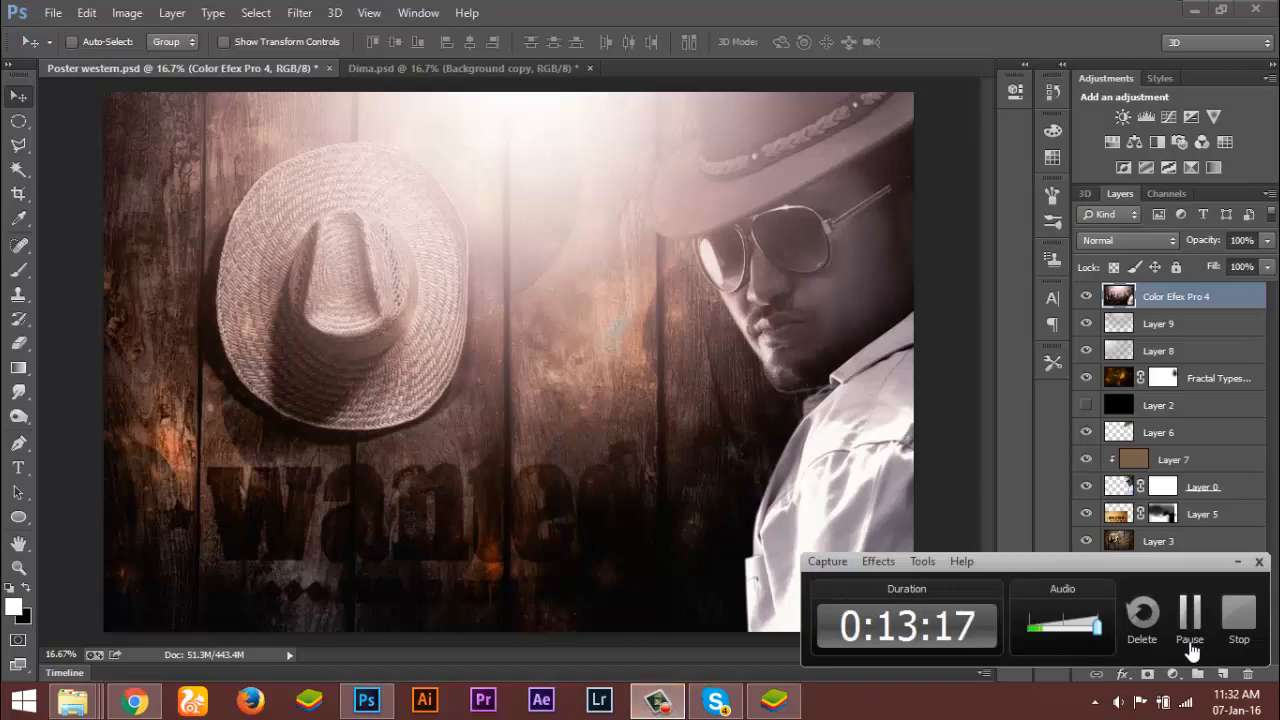
{"action": "left_click", "coordinate": [1236, 632]}
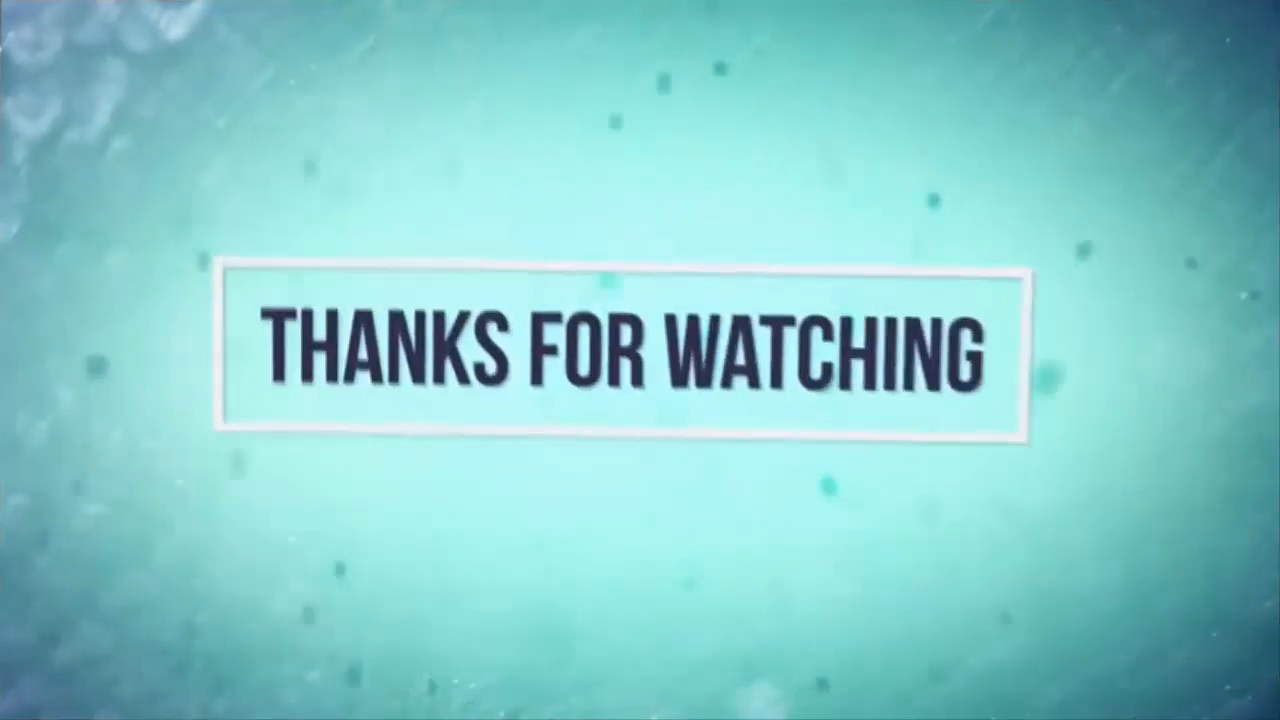